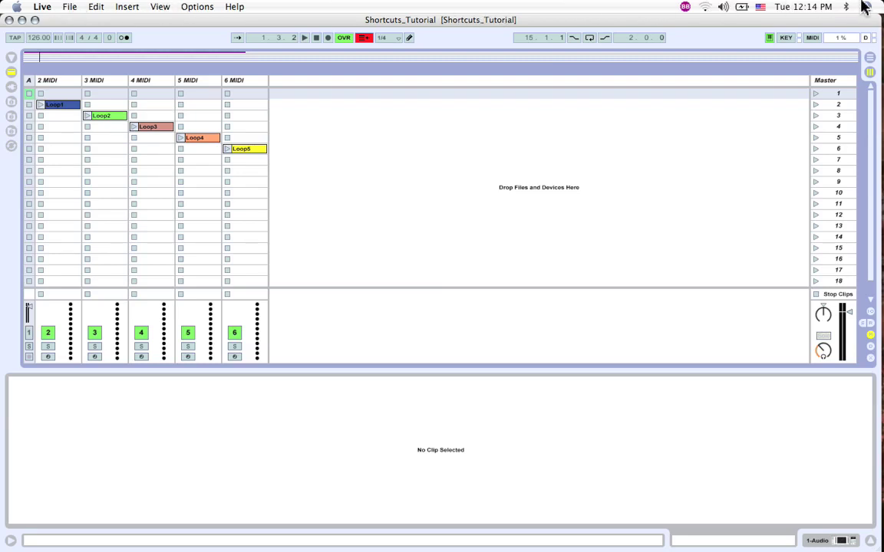
# Toggle Live in and out of full-screen mode with Option+F11 and browse the menu bar.
pyautogui.moveTo(882, 157)
pyautogui.press('F11')
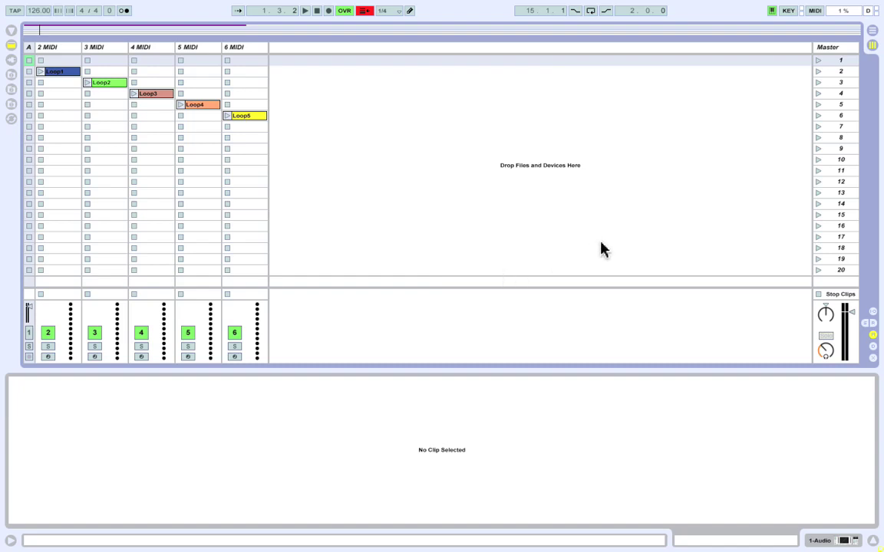
pyautogui.press('F11')
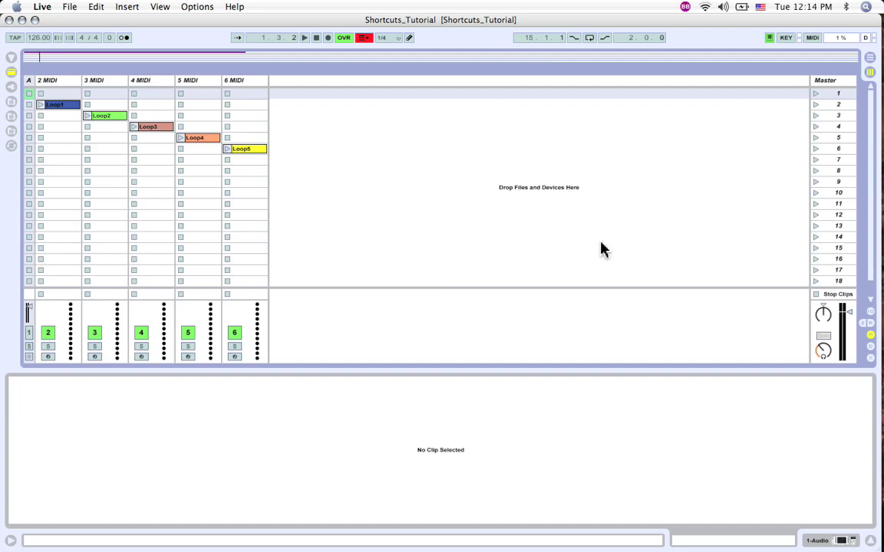
pyautogui.click(73, 6)
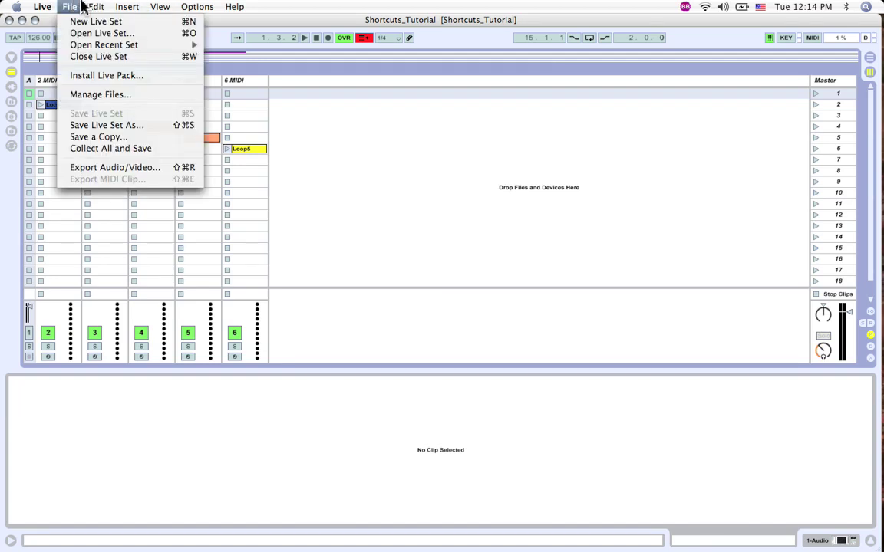
pyautogui.click(366, 6)
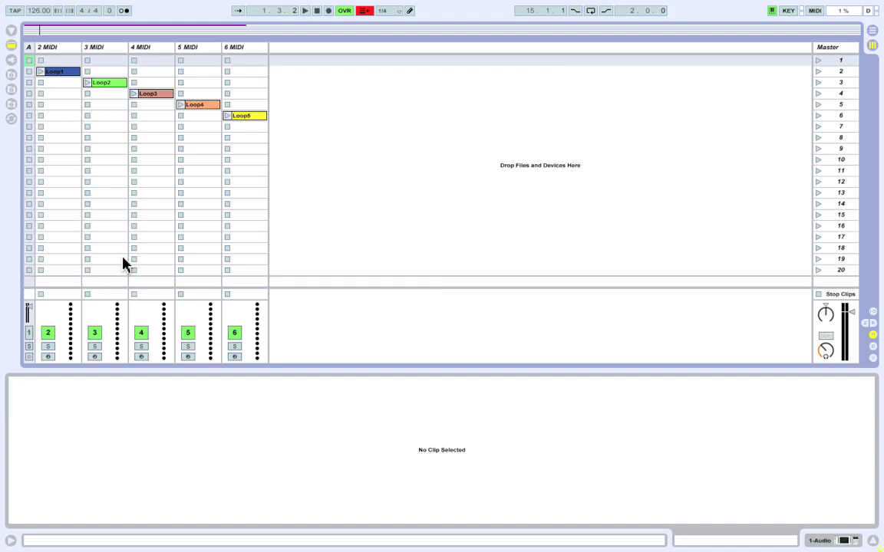
# Show the device browser with Cmd+Alt+B, toggle it beside the arrangement, then return to Session view.
pyautogui.press('alt+super+b')
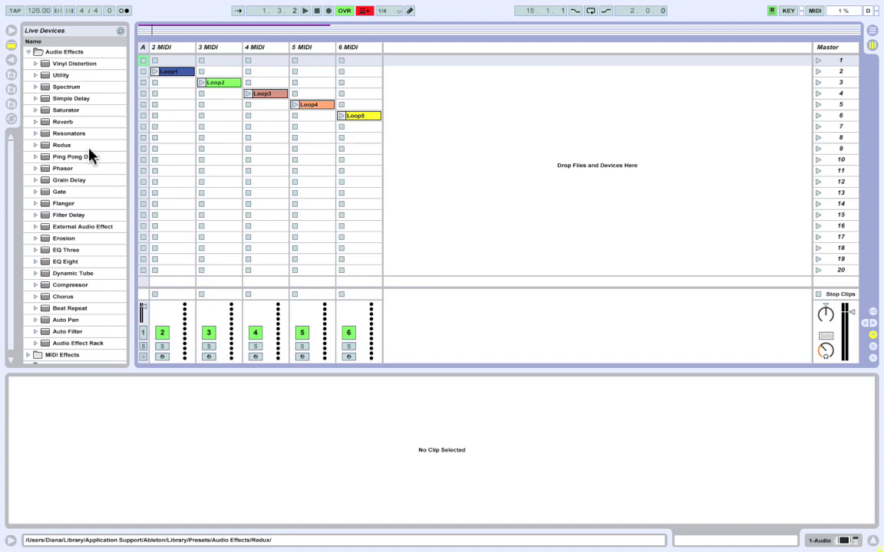
pyautogui.press('Tab')
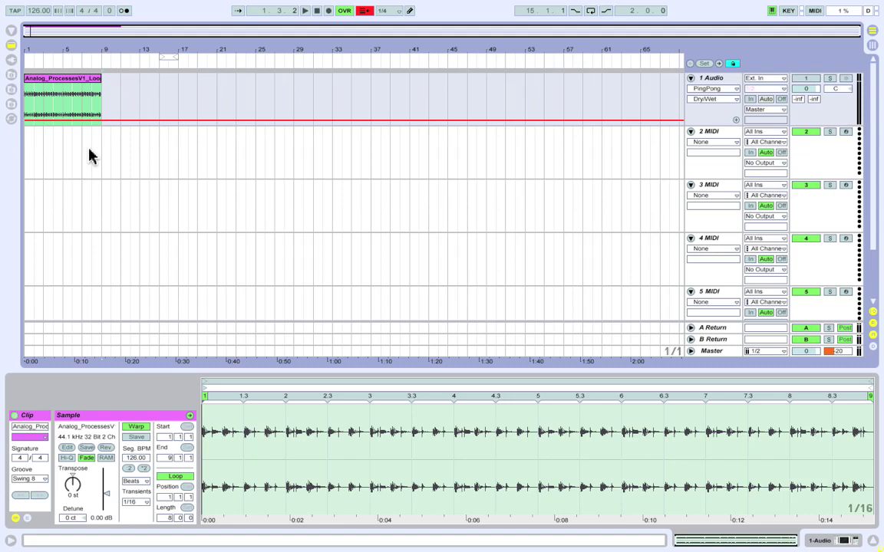
pyautogui.press('super+alt+b')
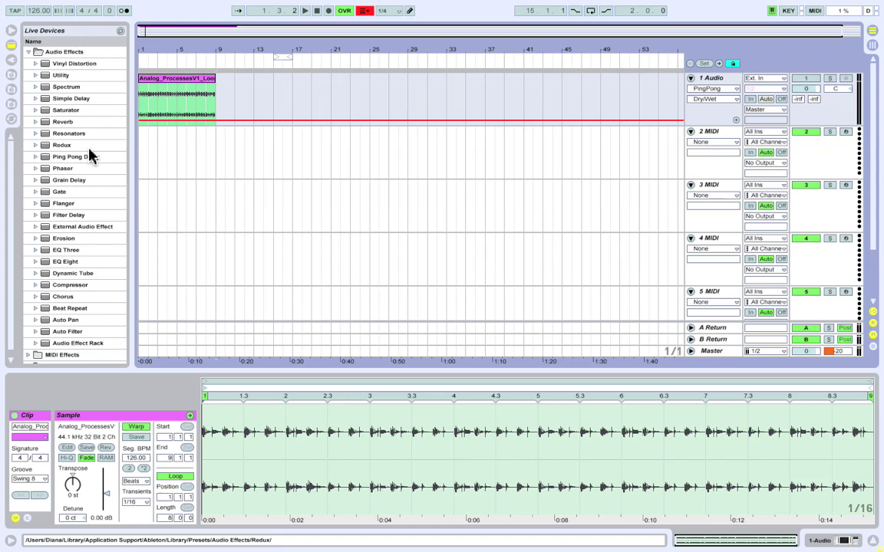
pyautogui.press('super+alt+b')
pyautogui.press('Tab')
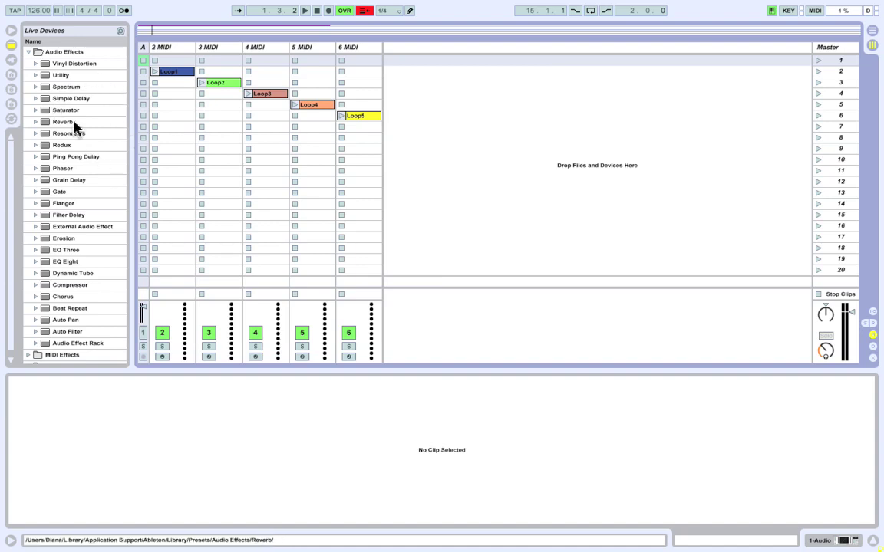
# Arrow through the Audio Effects list, expanding and collapsing Resonators, then collapse the Audio Effects folder.
pyautogui.click(87, 63)
pyautogui.press('Down')
pyautogui.press('Down')
pyautogui.press('Down')
pyautogui.press('Down')
pyautogui.press('Down')
pyautogui.press('Down')
pyautogui.press('Right')
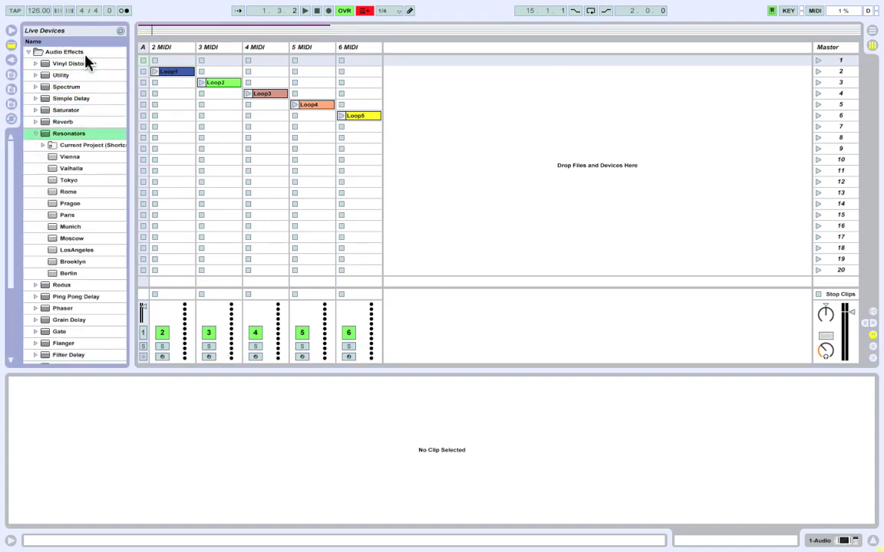
pyautogui.press('Down')
pyautogui.press('Down')
pyautogui.press('Up')
pyautogui.press('Up')
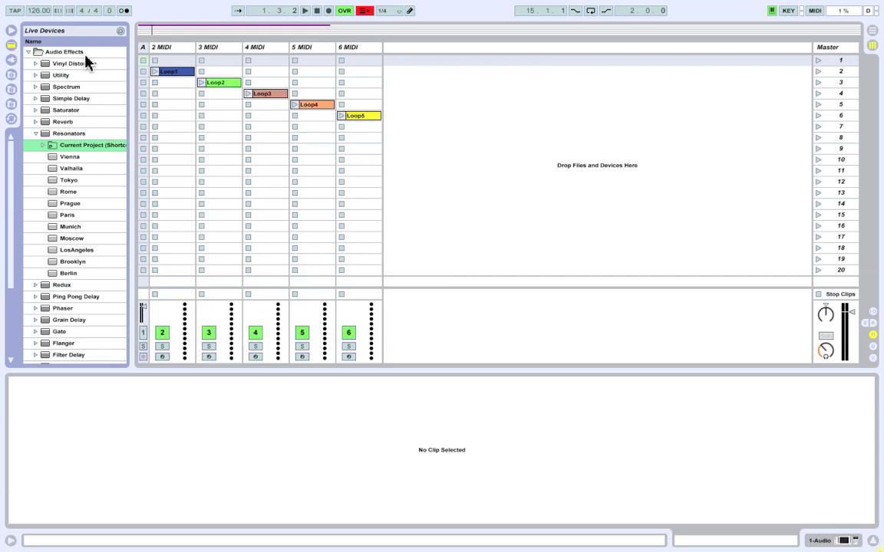
pyautogui.press('Left')
pyautogui.press('Up')
pyautogui.press('Up')
pyautogui.press('Up')
pyautogui.press('Up')
pyautogui.press('Up')
pyautogui.press('Up')
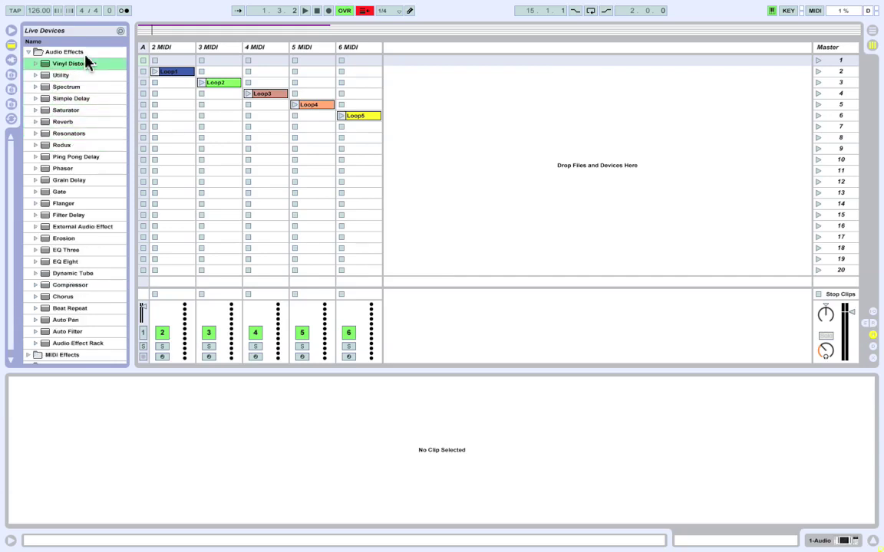
pyautogui.press('Up')
pyautogui.press('Left')
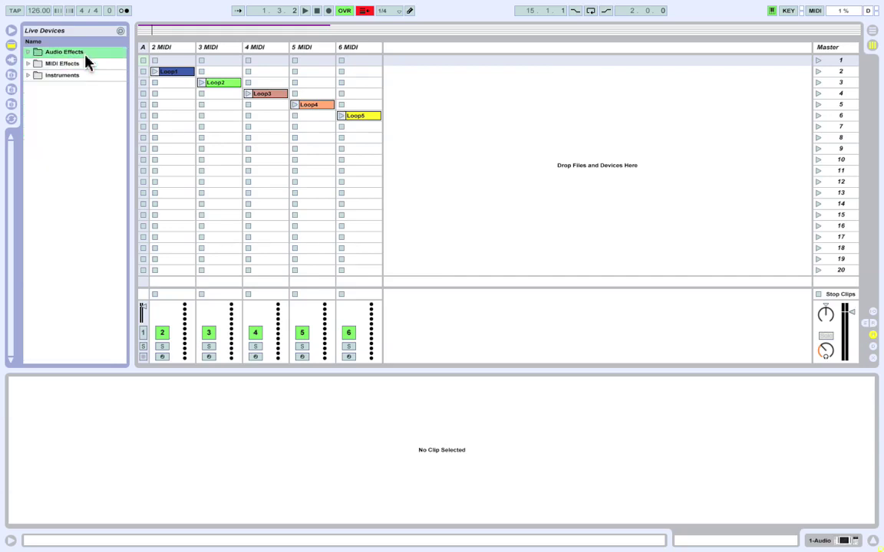
# Move focus to the session clip grid and arrow across tracks to Master and down to scene 2.
pyautogui.press('Escape')
pyautogui.press('Right')
pyautogui.press('Right')
pyautogui.press('Right')
pyautogui.press('Right')
pyautogui.press('Right')
pyautogui.press('Right')
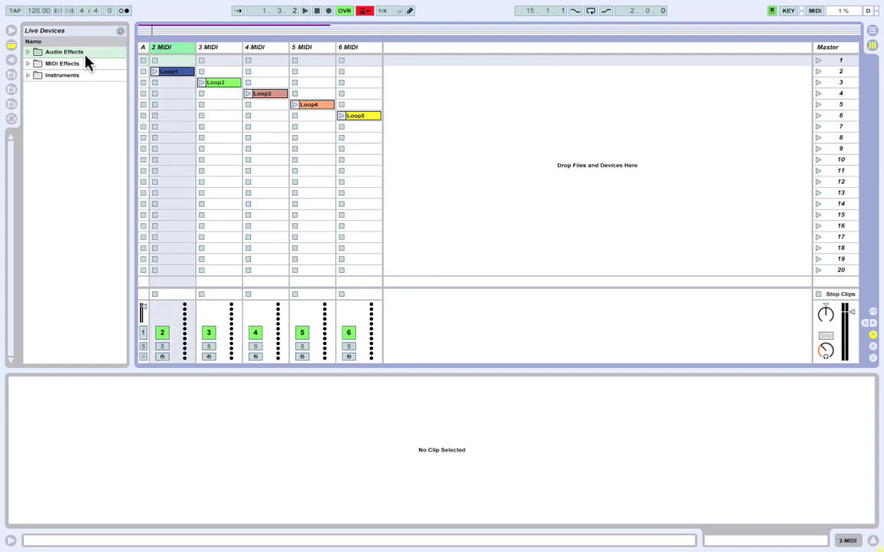
pyautogui.press('Down')
pyautogui.press('Left')
pyautogui.press('Left')
pyautogui.press('Left')
pyautogui.press('Left')
pyautogui.press('Left')
pyautogui.press('Left')
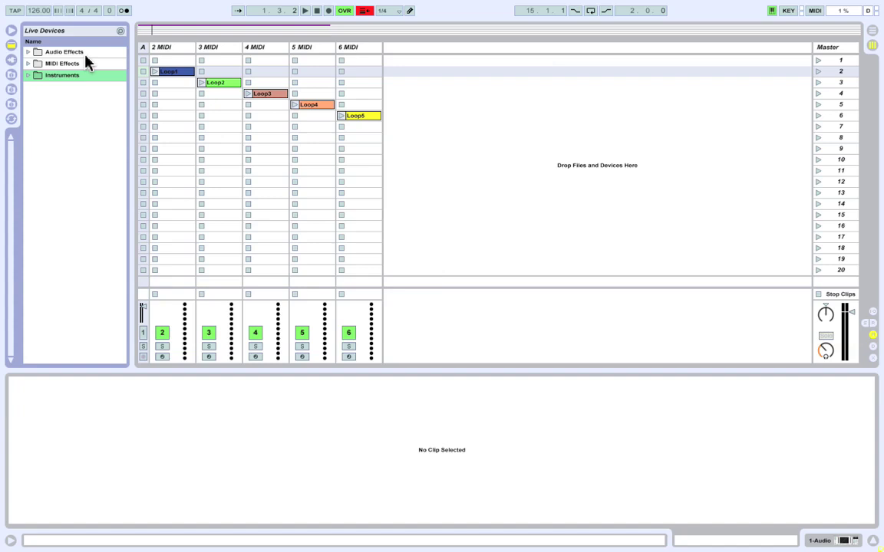
# Hide the browser, switch to Arrangement view, and toggle between the effects chain and the clip's sample details.
pyautogui.hotkey('ctrl', 'alt', 'b')
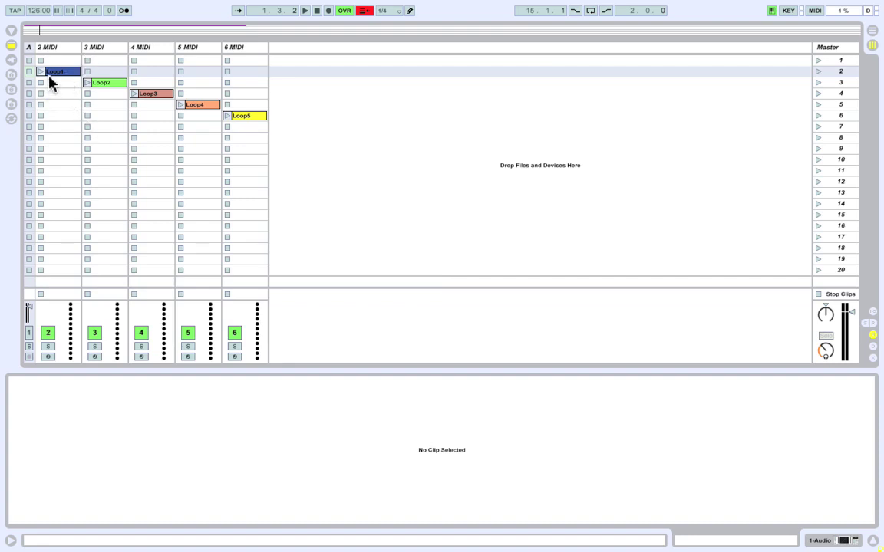
pyautogui.press('Tab')
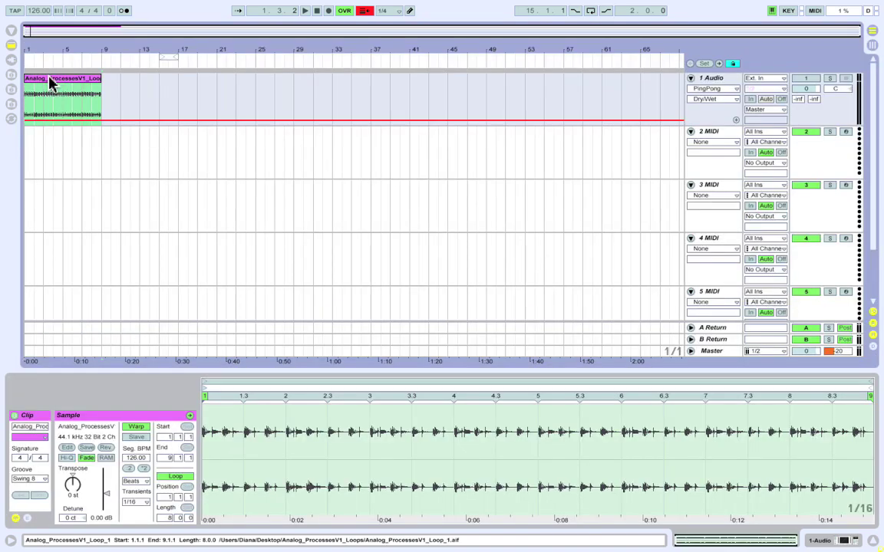
pyautogui.hotkey('shift', 'Tab')
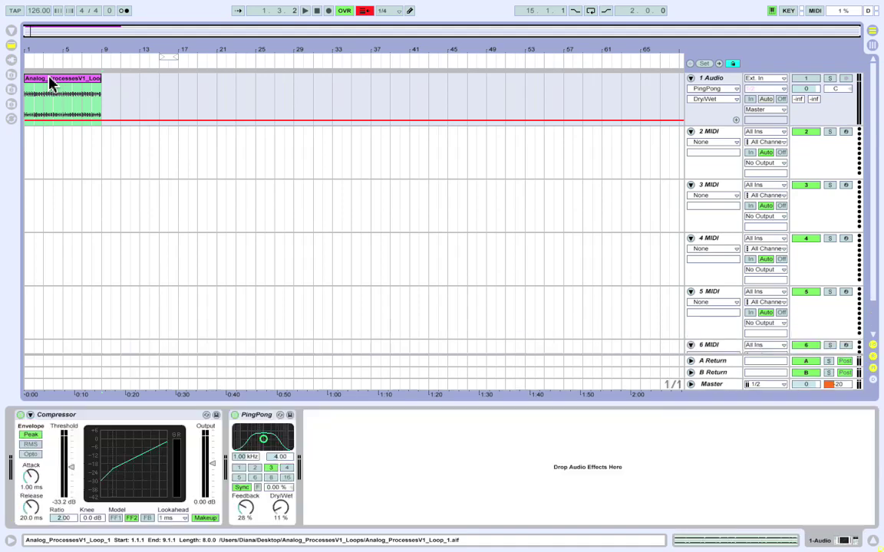
pyautogui.hotkey('shift', 'Tab')
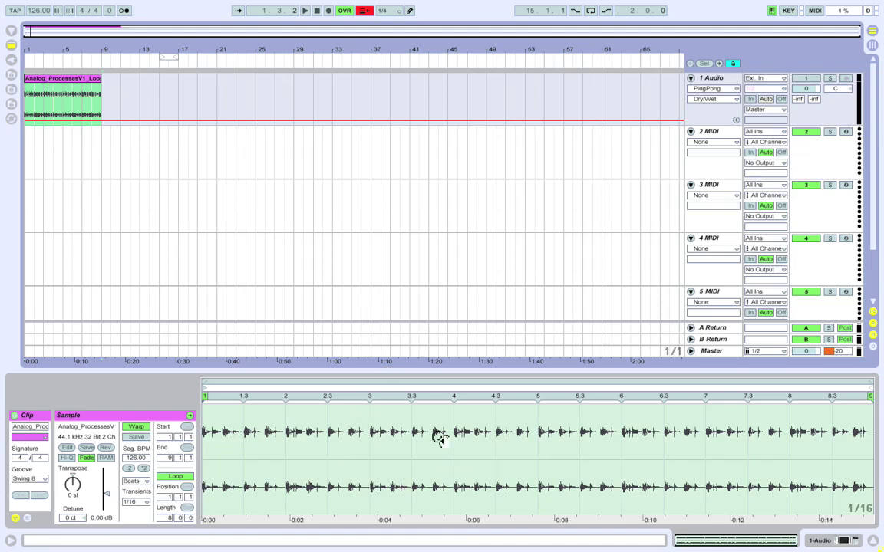
# Zoom the clip waveform, toggle its envelopes on and off, then show the Compressor and PingPong devices.
pyautogui.moveTo(391, 393); pyautogui.dragTo(390, 437)
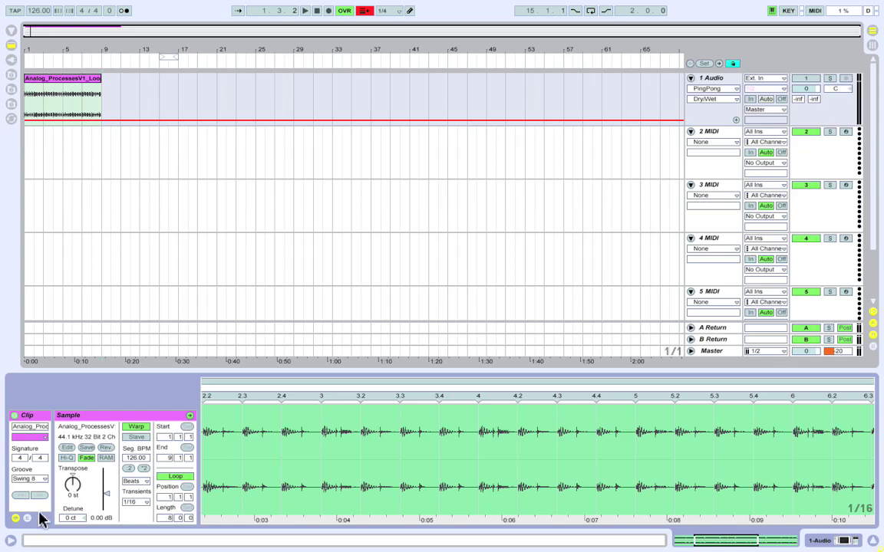
pyautogui.click(27, 520)
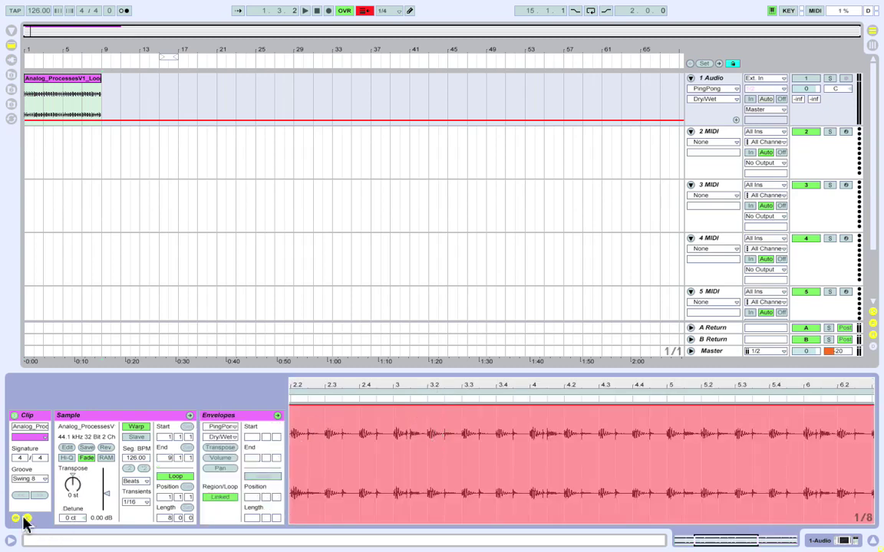
pyautogui.click(27, 520)
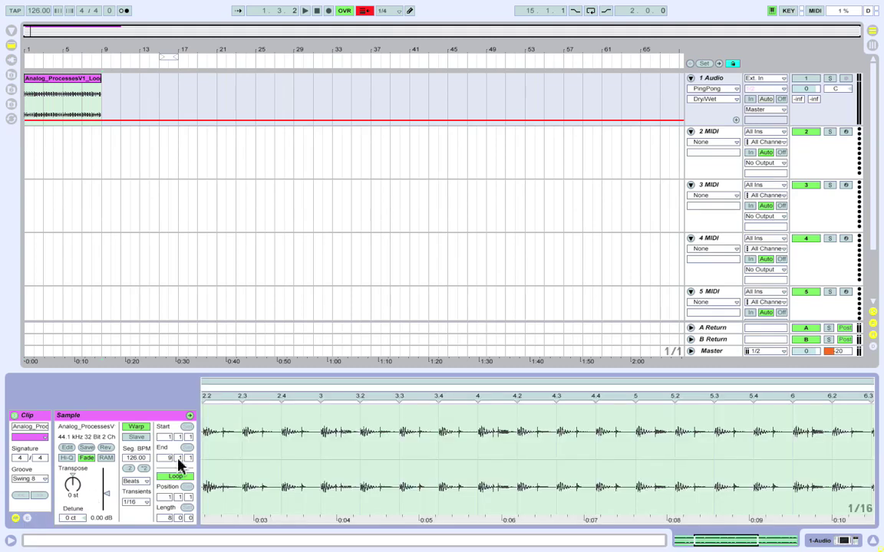
pyautogui.hotkey('shift', 'Tab')
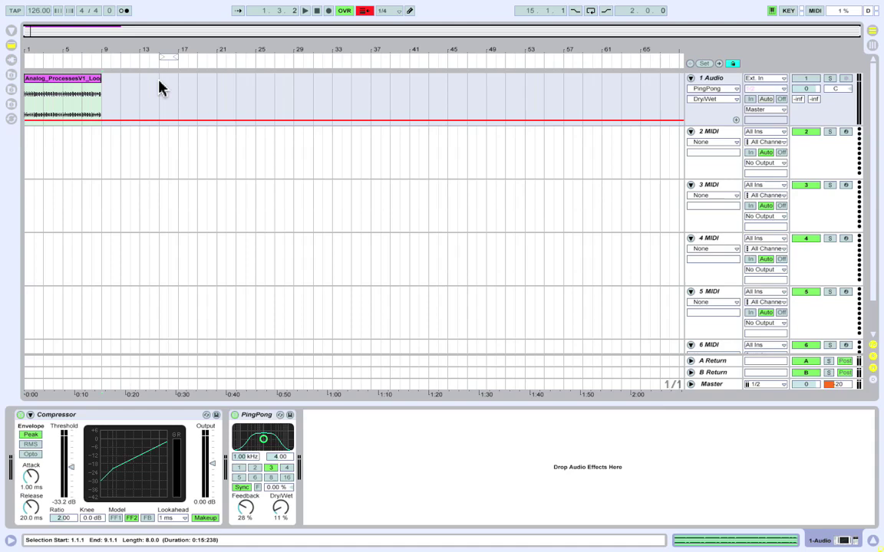
# Select all with Cmd+A during playback, then set the insert point at bar 13 and play from there.
pyautogui.click(305, 11)
pyautogui.hotkey('ctrl', 'a')
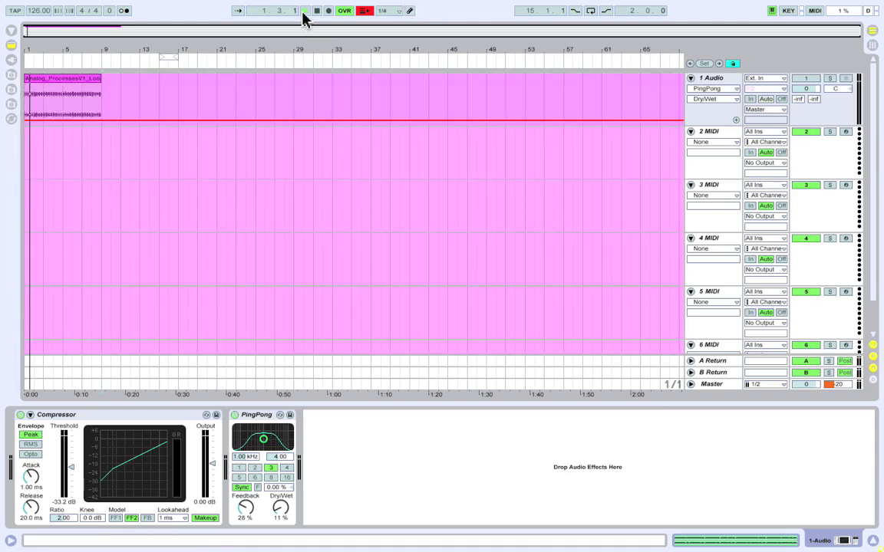
pyautogui.click(317, 10)
pyautogui.click(102, 113)
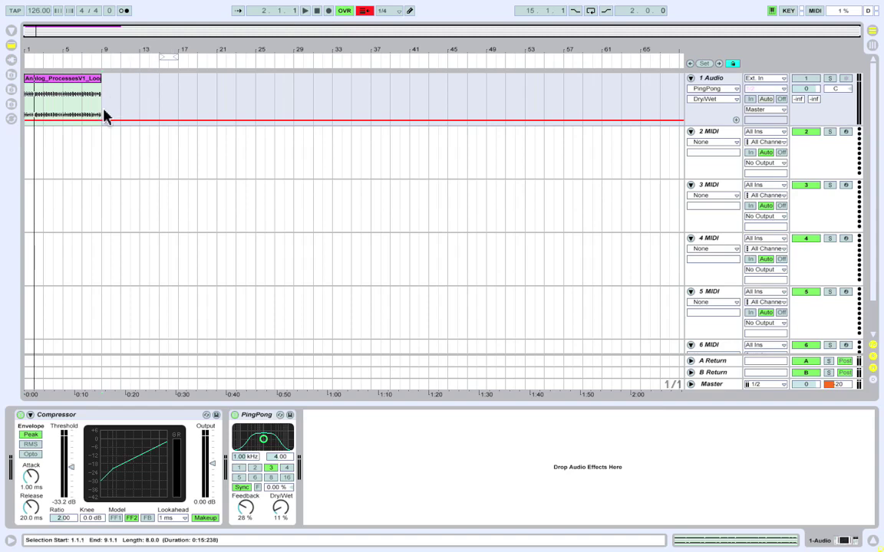
pyautogui.click(145, 103)
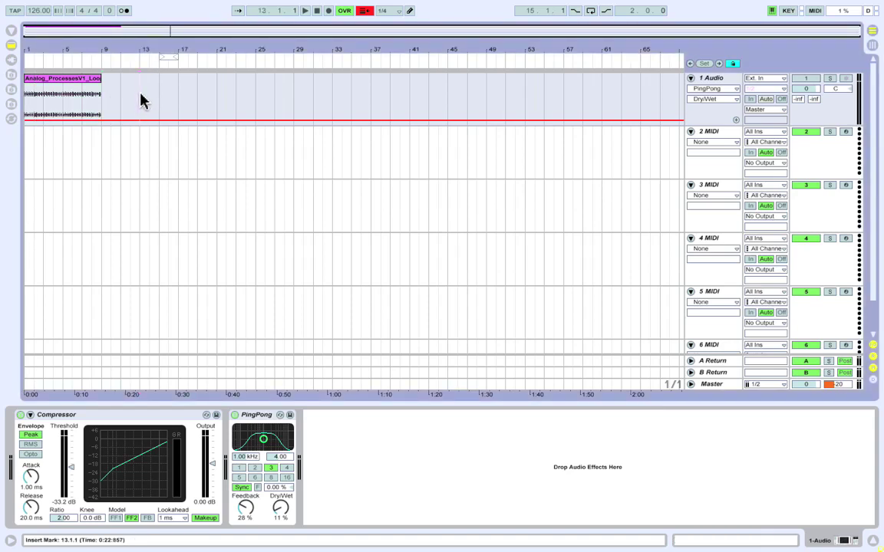
pyautogui.hotkey('ctrl', 'a')
pyautogui.press('space')
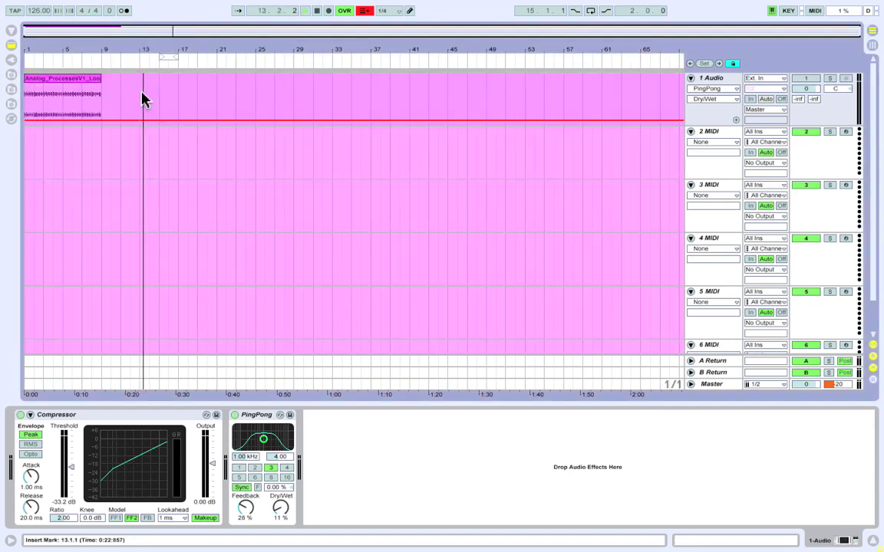
# Clear the full selection by clicking track 1 and reselect everything with Cmd+A, twice.
pyautogui.click(206, 116)
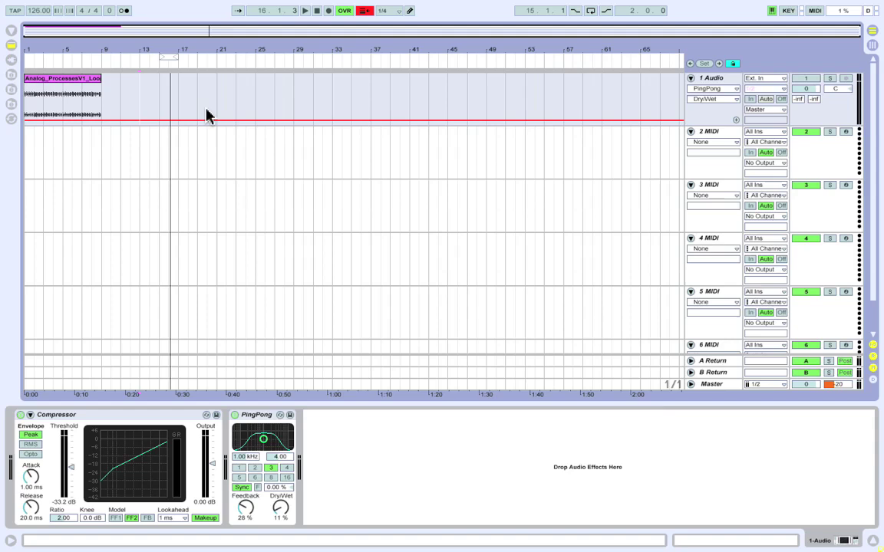
pyautogui.hotkey('ctrl', 'a')
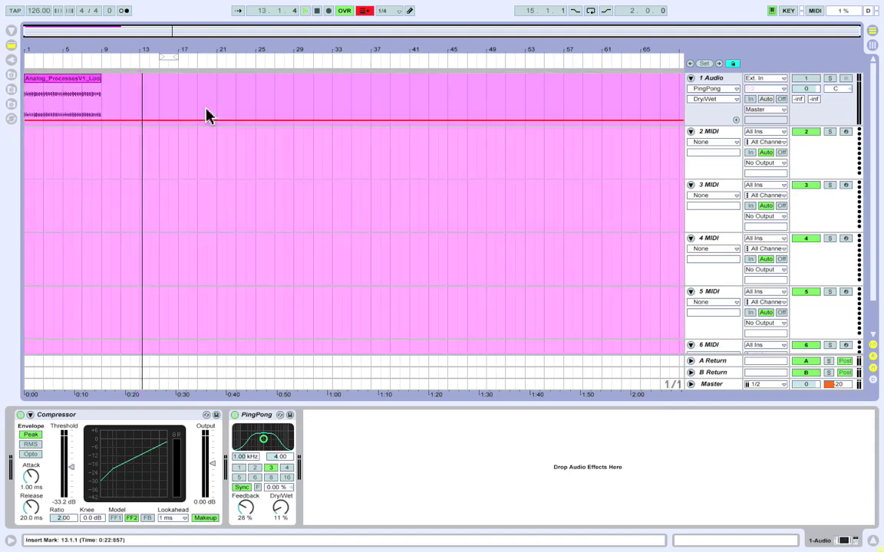
pyautogui.click(141, 121)
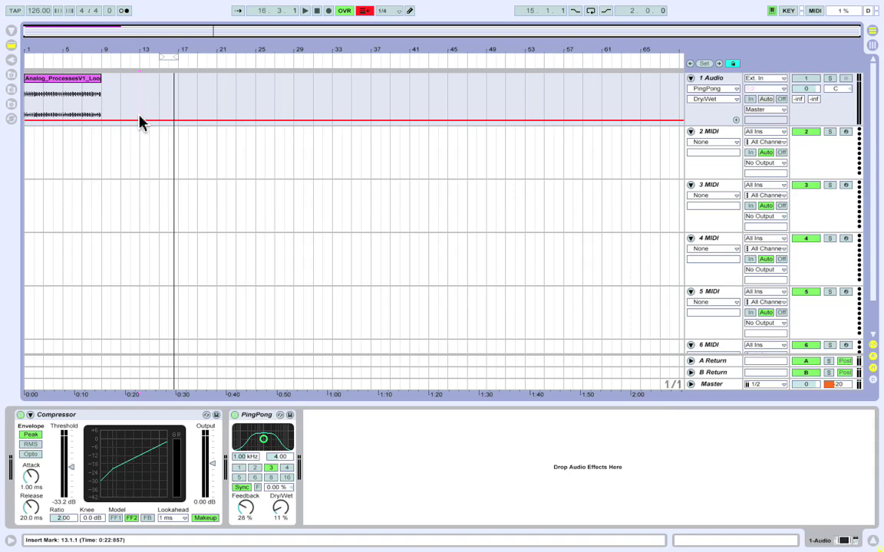
pyautogui.hotkey('ctrl', 'a')
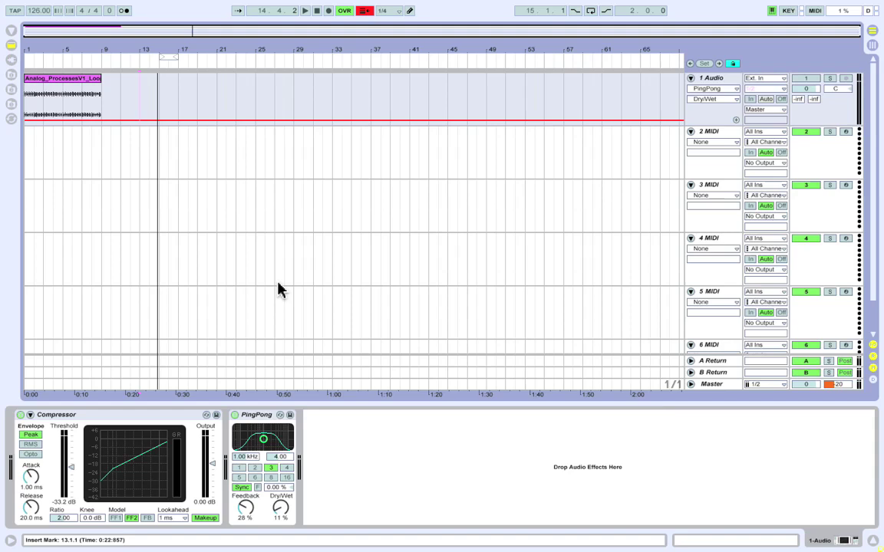
# Widen the grid to two bars with Cmd+2, toggle it off and on with Cmd+4, then return to one bar.
pyautogui.press('super+2')
pyautogui.press('super+4')
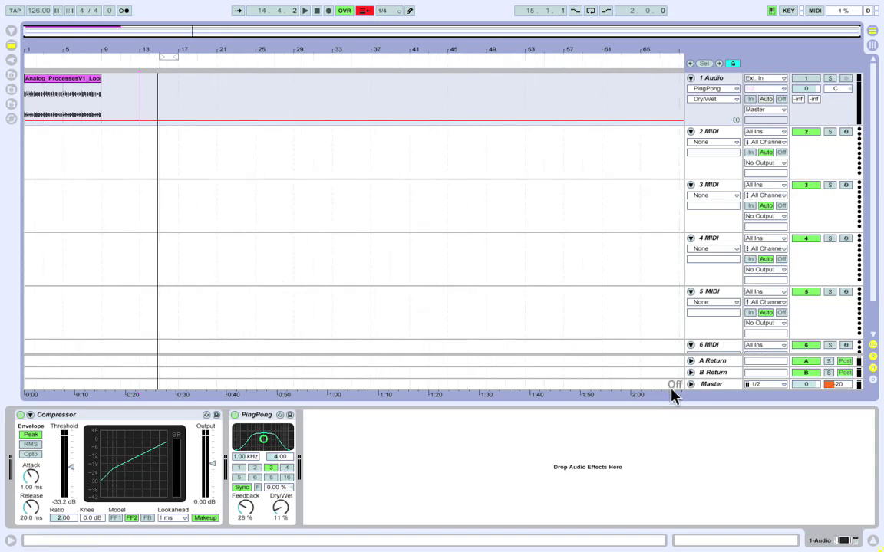
pyautogui.press('super+4')
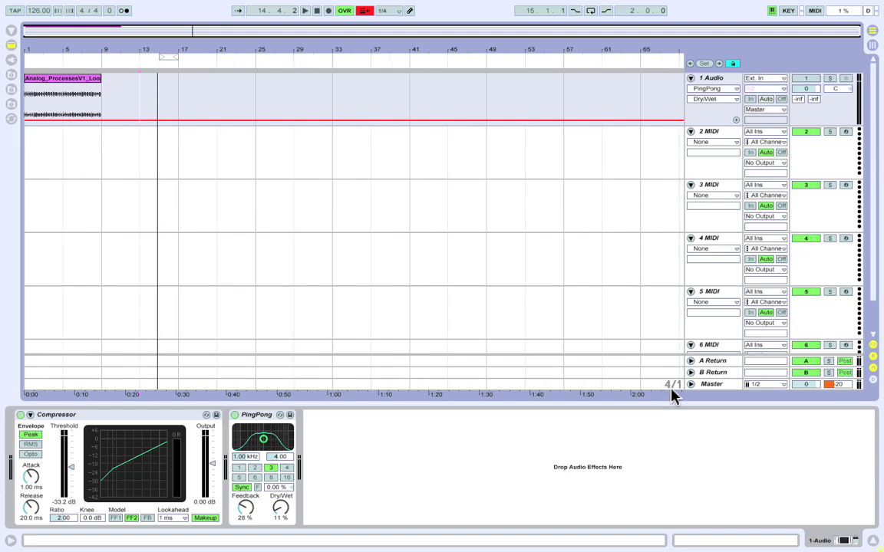
pyautogui.press('super+1')
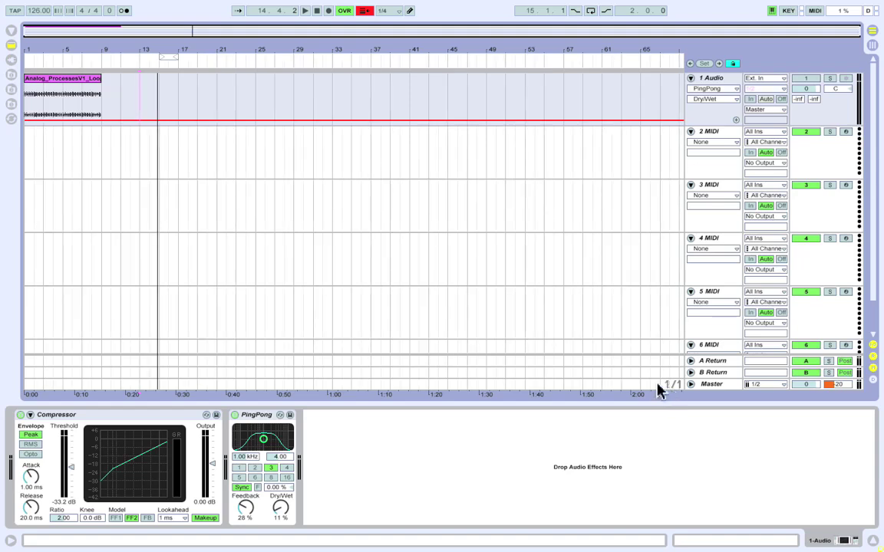
# Zoom in on bars 9–17, switch the grid to quarter notes, then quarter-note triplets, then off.
pyautogui.moveTo(102, 56); pyautogui.dragTo(125, 60)
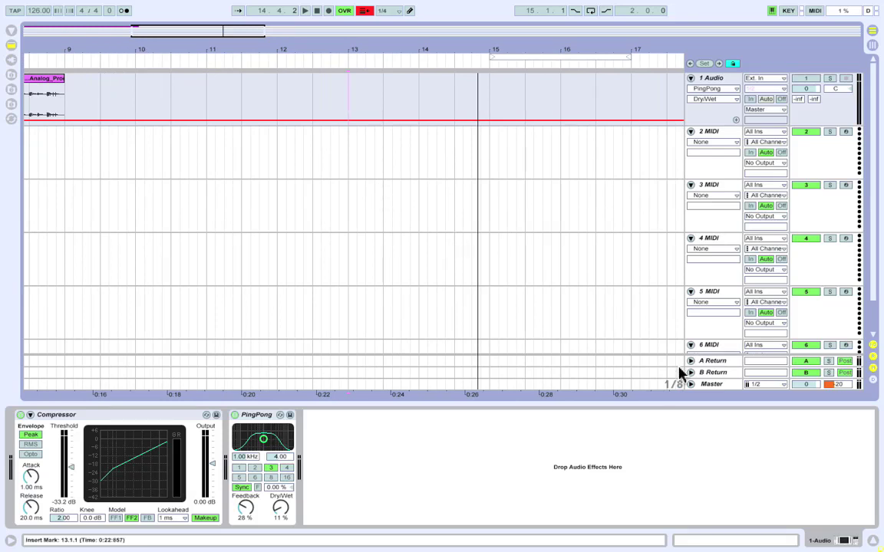
pyautogui.press('super+2')
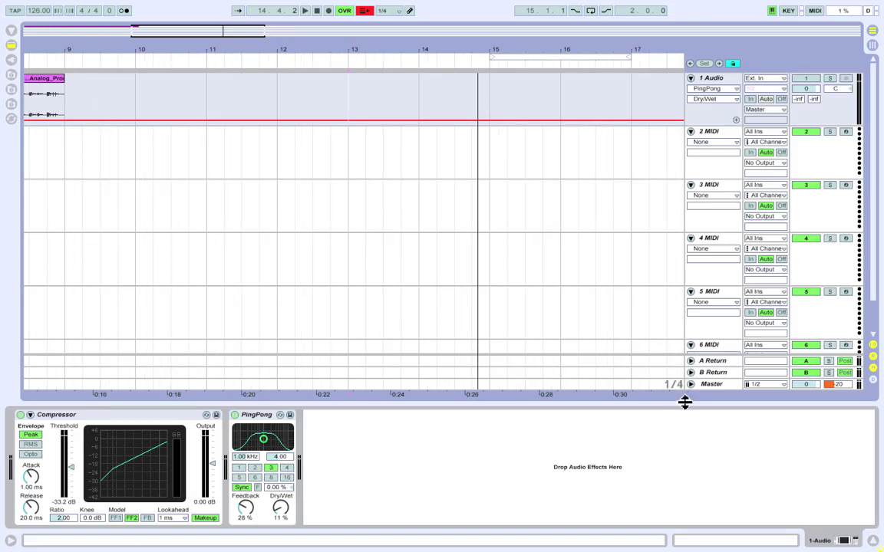
pyautogui.press('super+3')
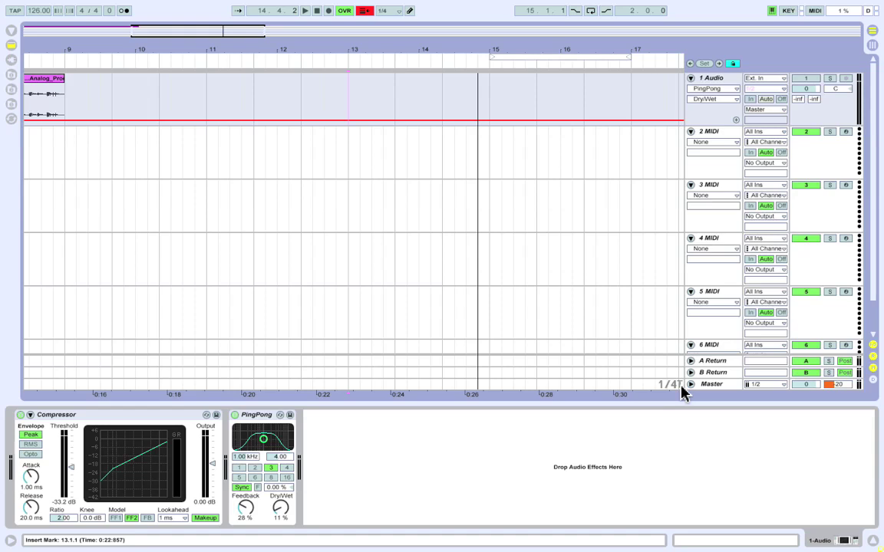
pyautogui.press('super+4')
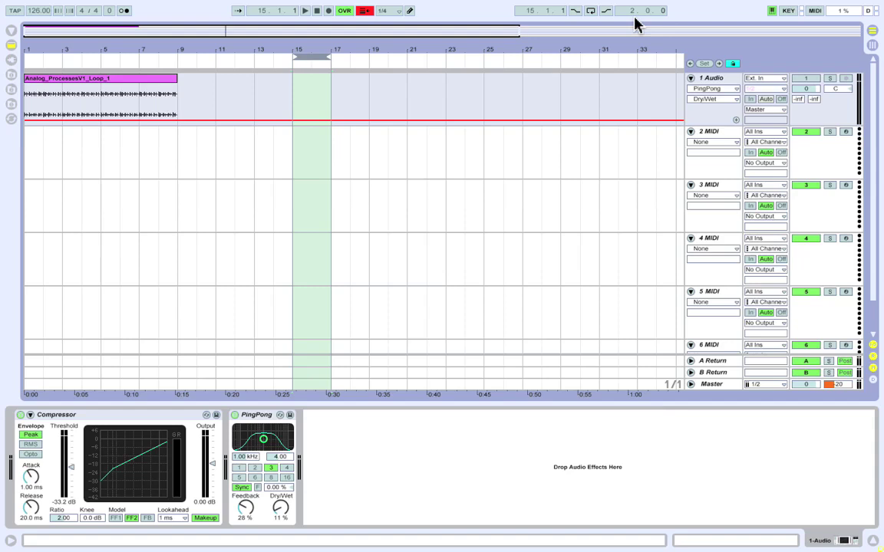
# Scroll the loop-length field through several lengths, ending at 3.0.0 spanning bars 15–18.
pyautogui.scroll(2, 634, 25)
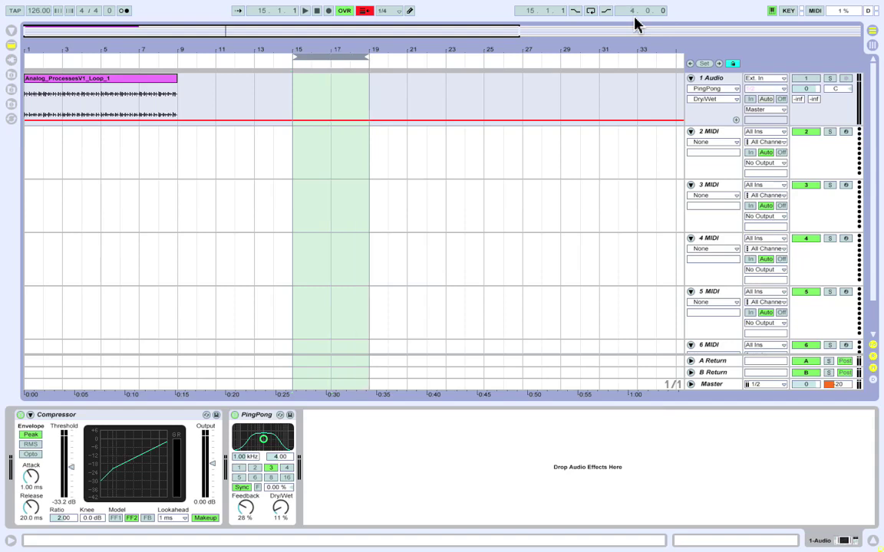
pyautogui.scroll(20, 634, 26)
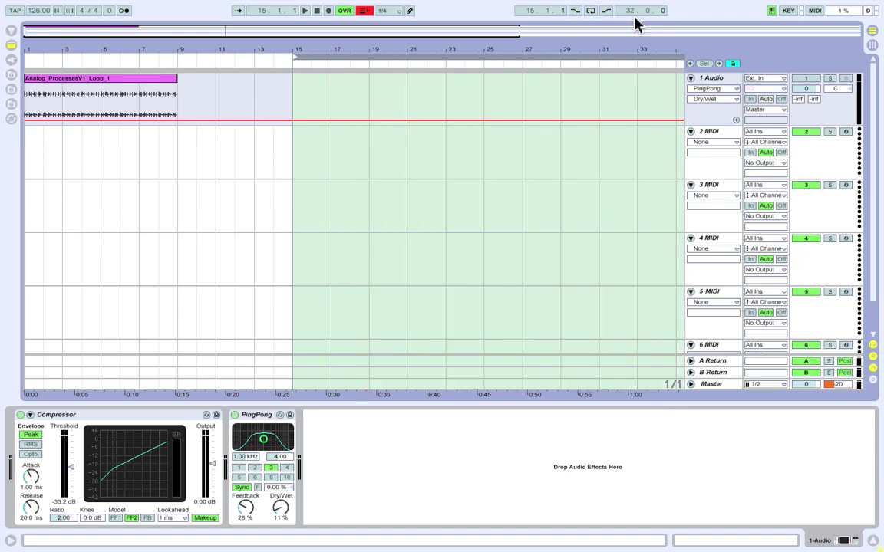
pyautogui.scroll(-20, 633, 28)
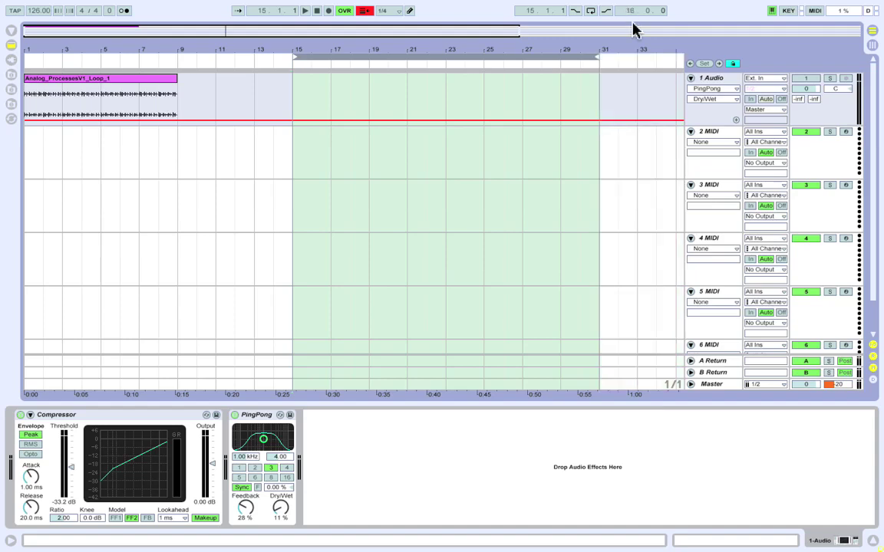
pyautogui.scroll(-4, 634, 28)
pyautogui.scroll(-2, 634, 28)
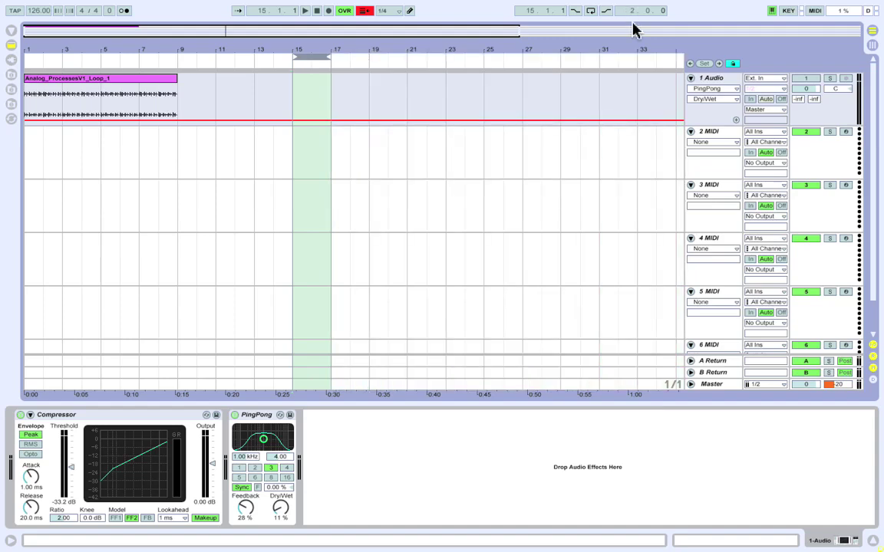
pyautogui.scroll(3, 634, 29)
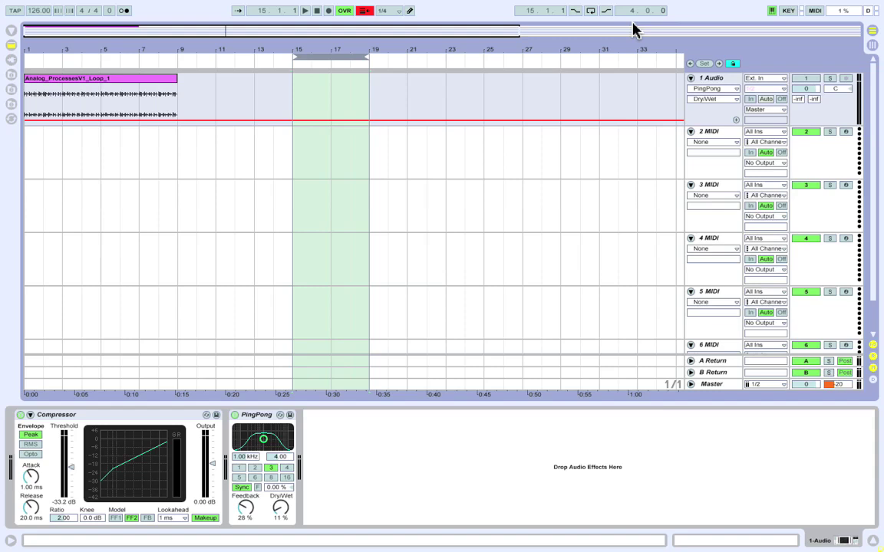
pyautogui.scroll(-3, 634, 29)
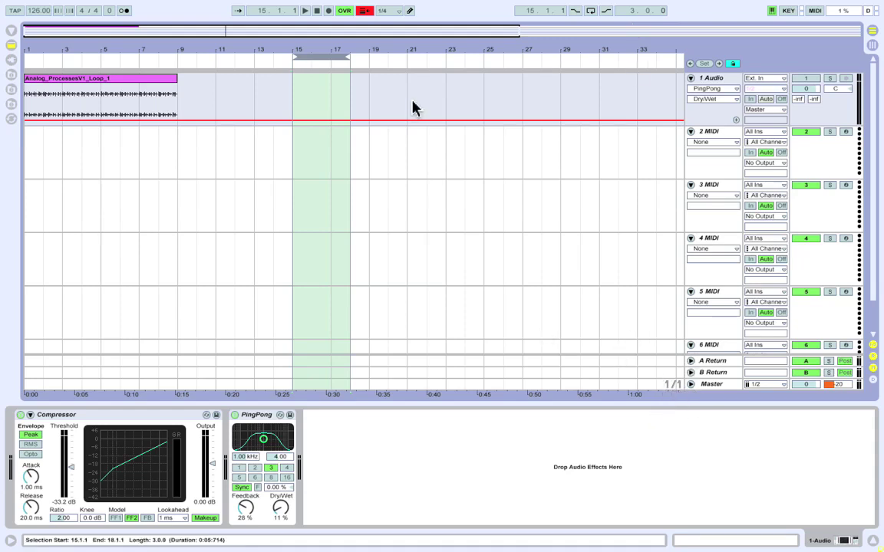
# Set a half-bar grid, lengthen the loop with Shift+Right, then shorten it back to bars 15–17.
pyautogui.hotkey('ctrl', '1')
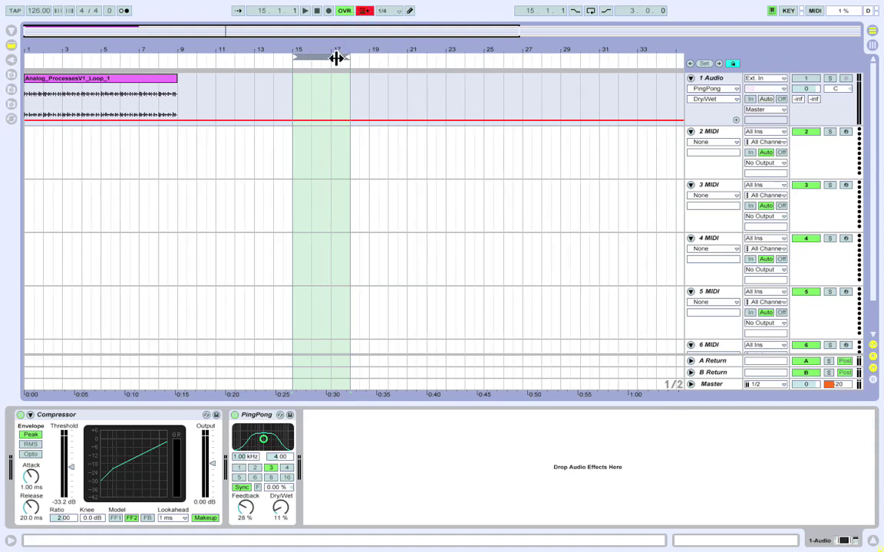
pyautogui.hotkey('ctrl', 'Right')
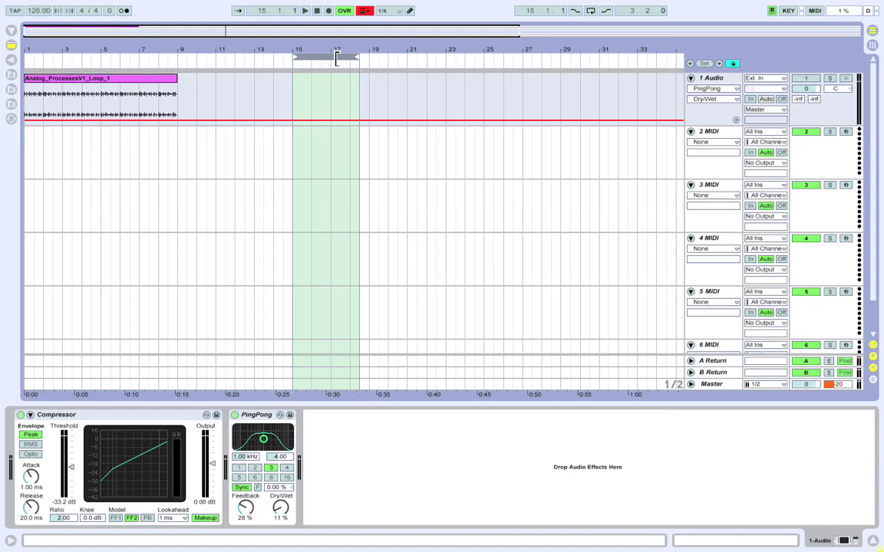
pyautogui.hotkey('ctrl', 'Right')
pyautogui.hotkey('ctrl', 'Right')
pyautogui.hotkey('ctrl', 'Right')
pyautogui.hotkey('ctrl', 'Right')
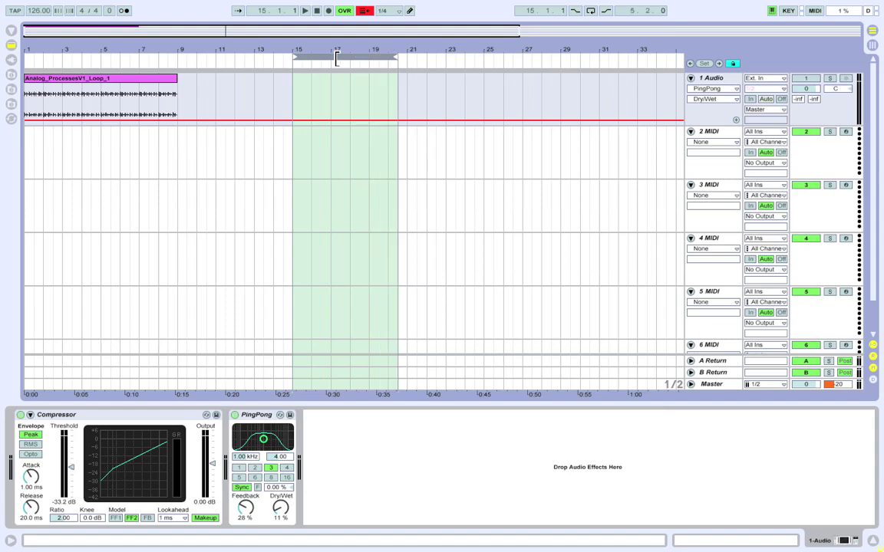
pyautogui.hotkey('ctrl', 'Right')
pyautogui.hotkey('ctrl', 'Right')
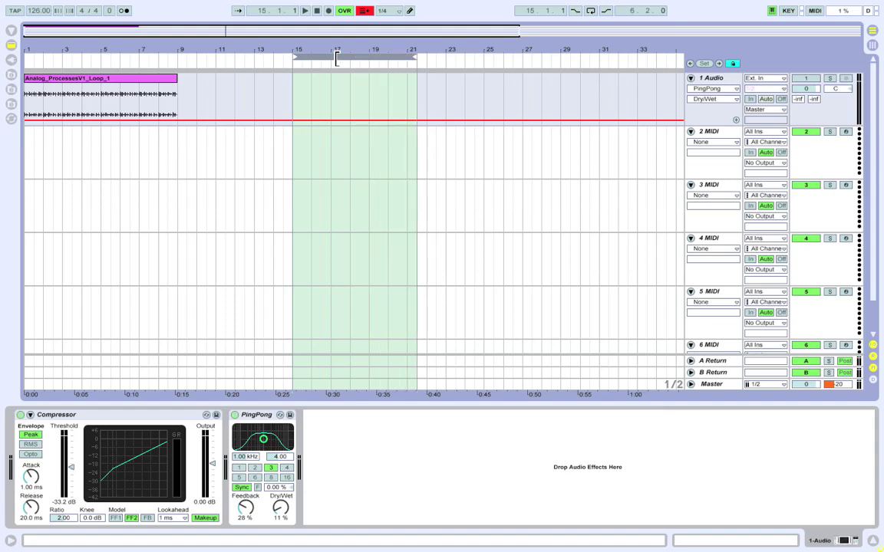
pyautogui.hotkey('ctrl', 'Left')
pyautogui.hotkey('ctrl', 'Left')
pyautogui.hotkey('ctrl', 'Left')
pyautogui.hotkey('ctrl', 'Left')
pyautogui.hotkey('ctrl', 'Left')
pyautogui.hotkey('ctrl', 'Left')
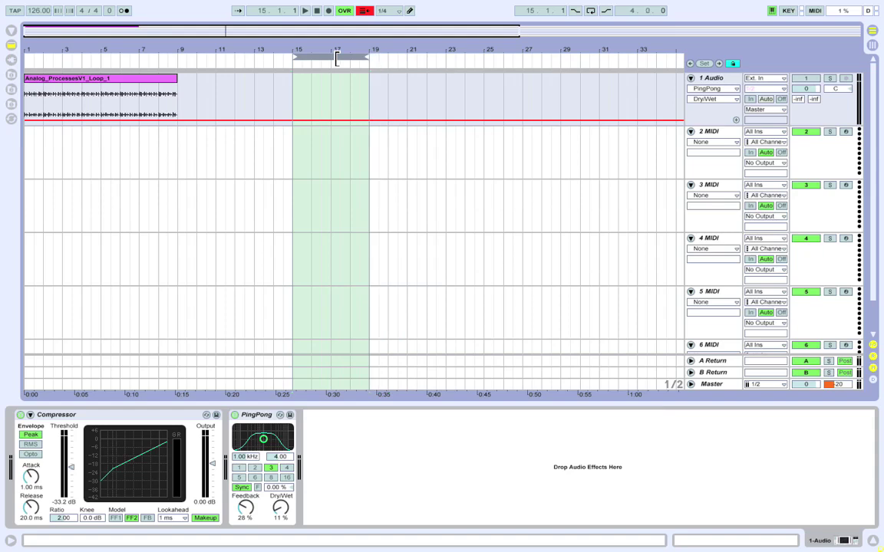
pyautogui.hotkey('ctrl', 'Left')
pyautogui.hotkey('ctrl', 'Left')
pyautogui.hotkey('ctrl', 'Left')
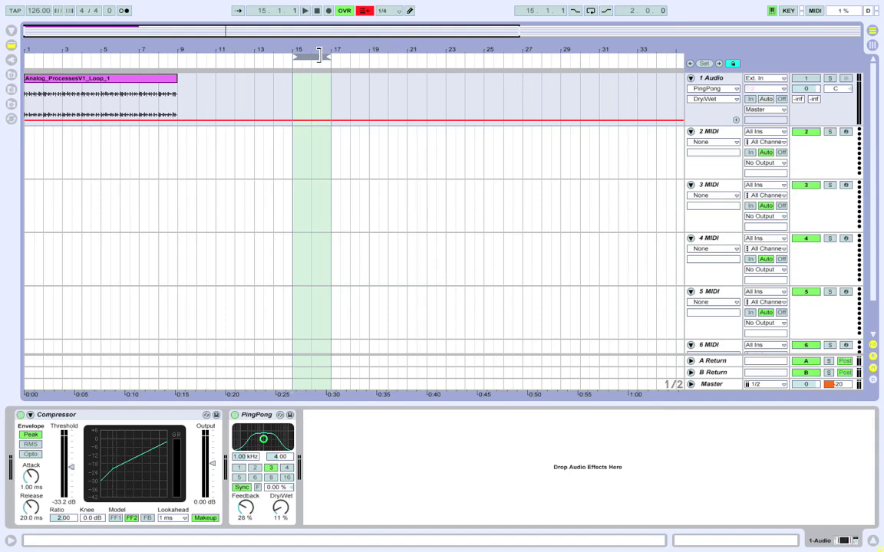
# Nudge the two-bar loop with the arrow keys until it spans bars 7–9.
pyautogui.press('Left')
pyautogui.press('Left')
pyautogui.press('Left')
pyautogui.press('Left')
pyautogui.press('Right')
pyautogui.press('Right')
pyautogui.press('Right')
pyautogui.press('Right')
pyautogui.press('Right')
pyautogui.press('Right')
pyautogui.press('Right')
pyautogui.press('Right')
pyautogui.press('Right')
pyautogui.press('Right')
pyautogui.press('Right')
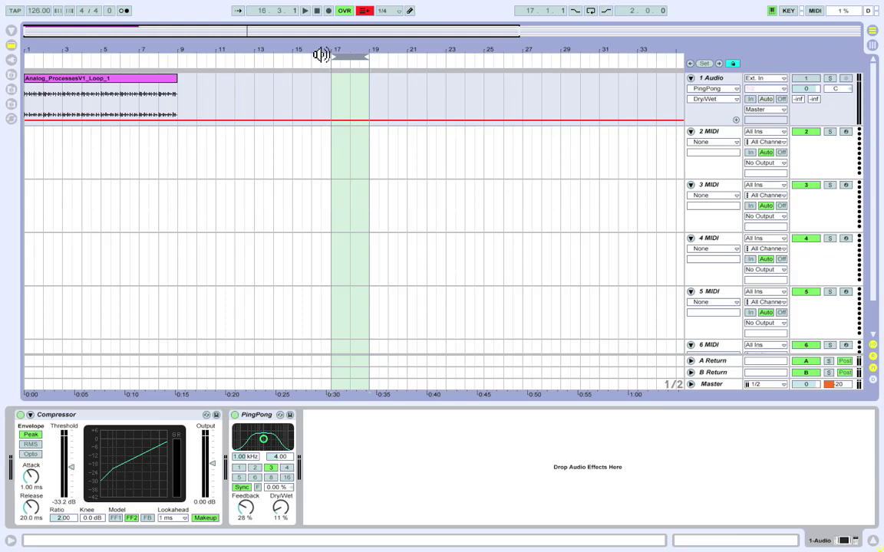
pyautogui.press('Left')
pyautogui.press('Left')
pyautogui.press('Left')
pyautogui.press('Left')
pyautogui.press('Left')
pyautogui.press('Left')
pyautogui.press('Left')
pyautogui.press('Left')
pyautogui.press('Left')
pyautogui.press('Left')
pyautogui.press('Left')
pyautogui.press('Left')
pyautogui.press('Left')
pyautogui.press('Left')
pyautogui.press('Left')
pyautogui.press('Left')
pyautogui.press('Left')
pyautogui.press('Left')
pyautogui.press('Left')
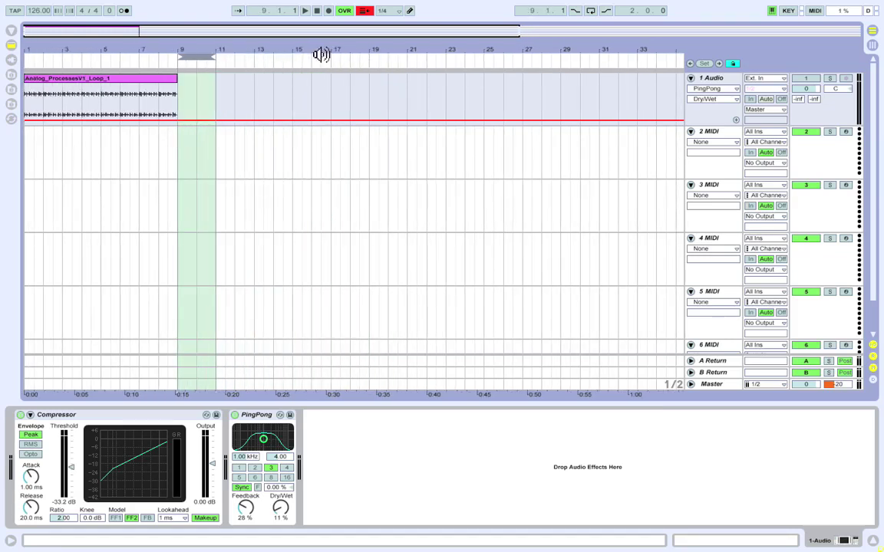
pyautogui.press('Left')
pyautogui.press('Left')
pyautogui.press('Left')
pyautogui.press('Left')
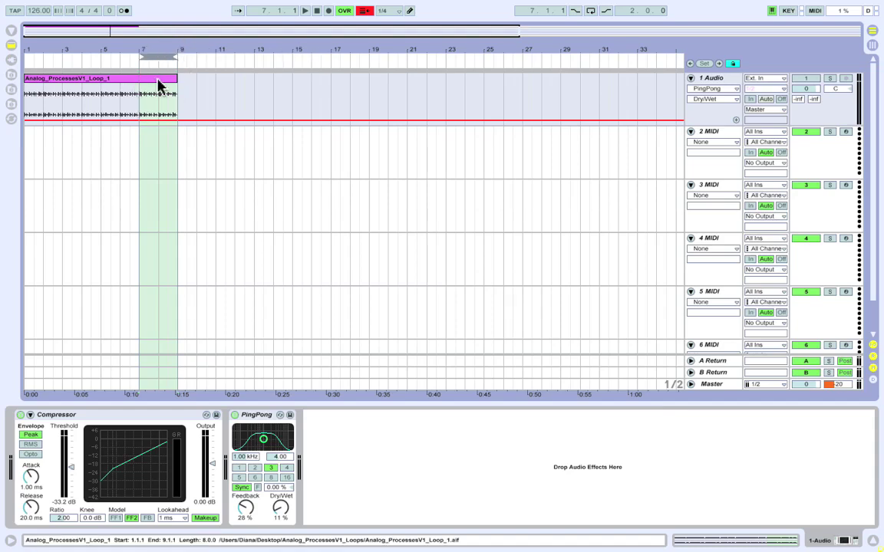
pyautogui.press('super+d')
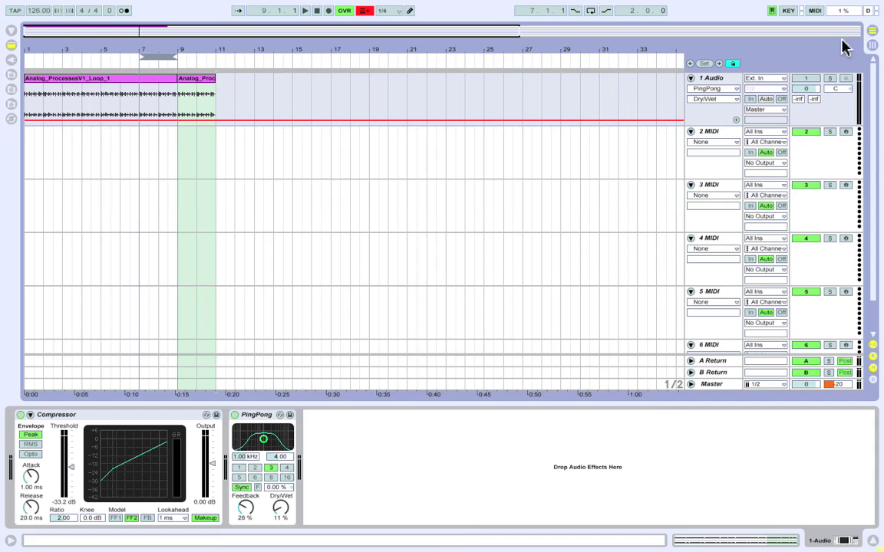
pyautogui.click(713, 83)
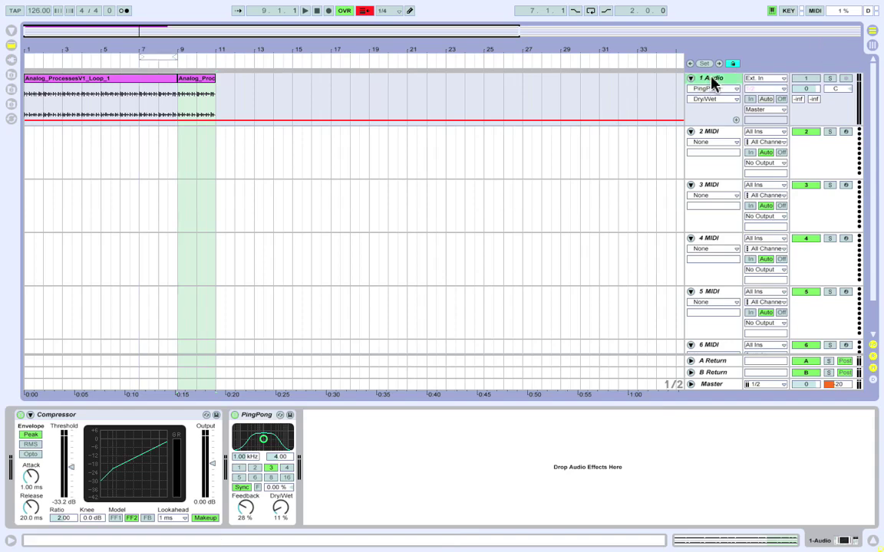
pyautogui.hotkey('ctrl', 'd')
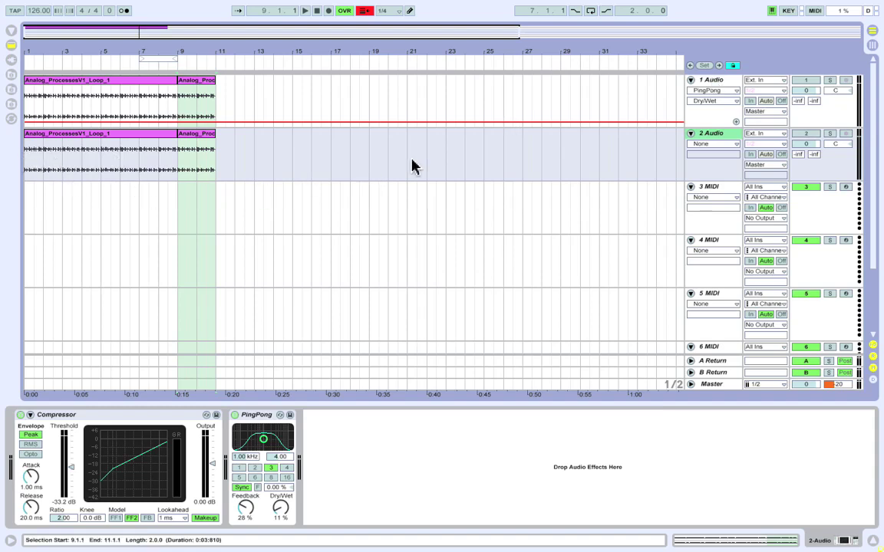
pyautogui.press('Delete')
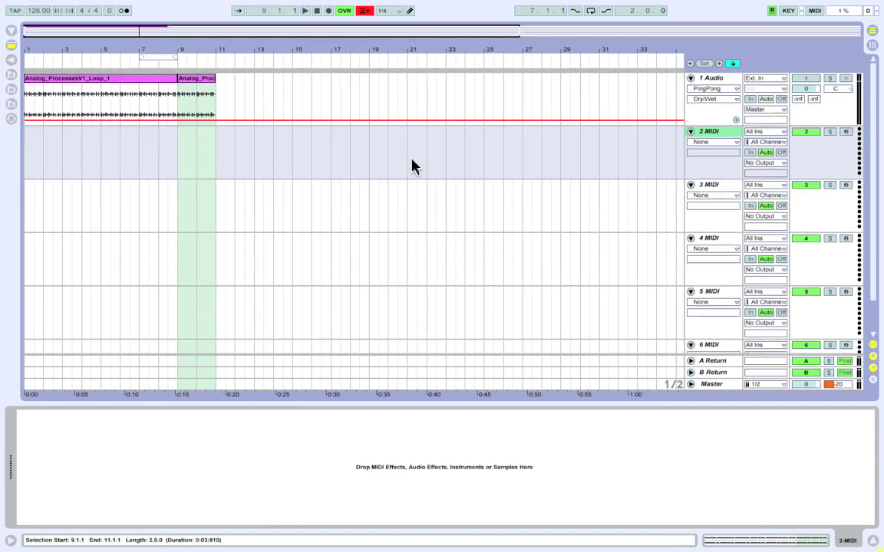
pyautogui.press('Tab')
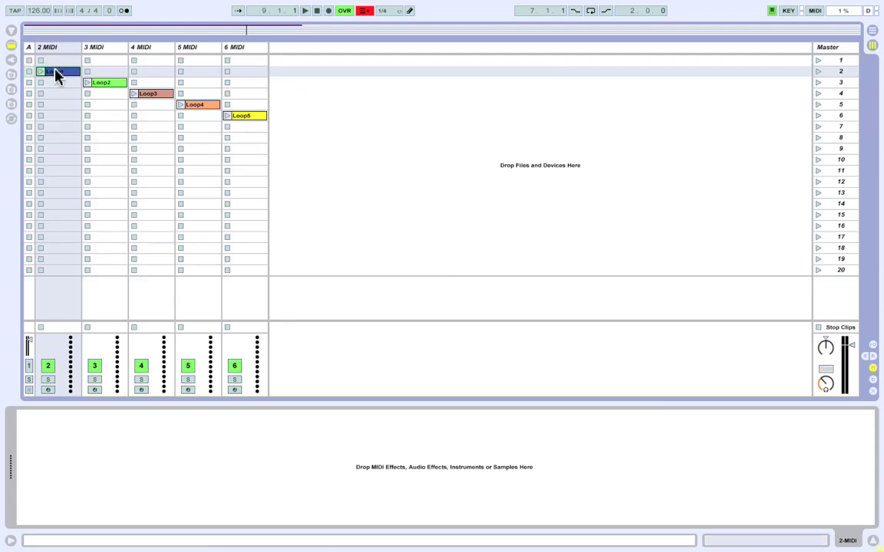
pyautogui.hotkey('ctrl', 'd')
pyautogui.hotkey('ctrl', 'd')
pyautogui.hotkey('ctrl', 'd')
pyautogui.hotkey('ctrl', 'd')
pyautogui.hotkey('ctrl', 'd')
pyautogui.hotkey('ctrl', 'd')
pyautogui.hotkey('ctrl', 'z')
pyautogui.hotkey('ctrl', 'z')
pyautogui.hotkey('ctrl', 'z')
pyautogui.hotkey('ctrl', 'z')
pyautogui.hotkey('ctrl', 'z')
pyautogui.hotkey('ctrl', 'z')
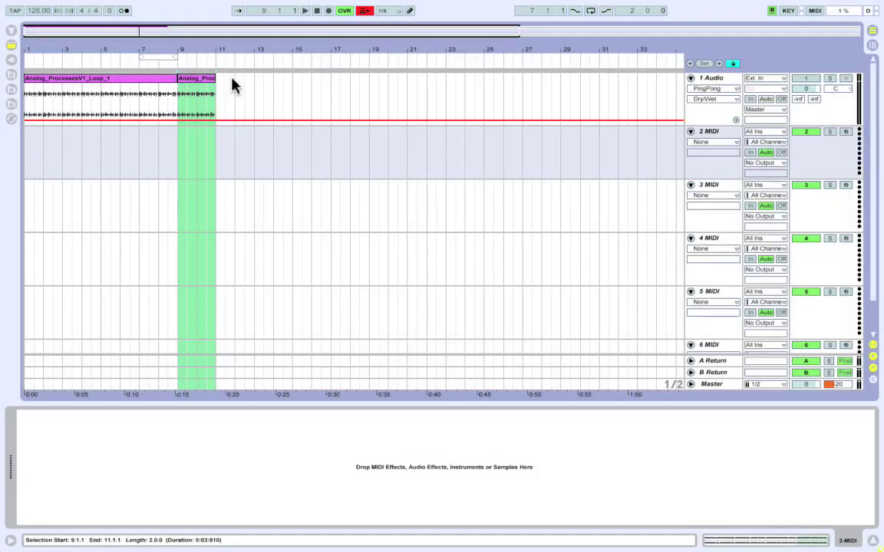
# Insert two bars of silence at bars 7–9, then double the loop to four bars spanning bars 9–13.
pyautogui.click(159, 55)
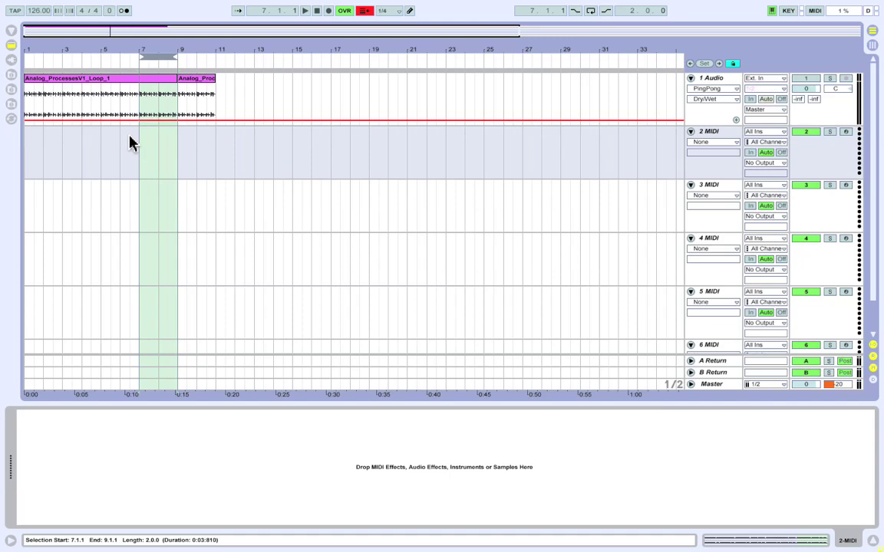
pyautogui.hotkey('ctrl', 'i')
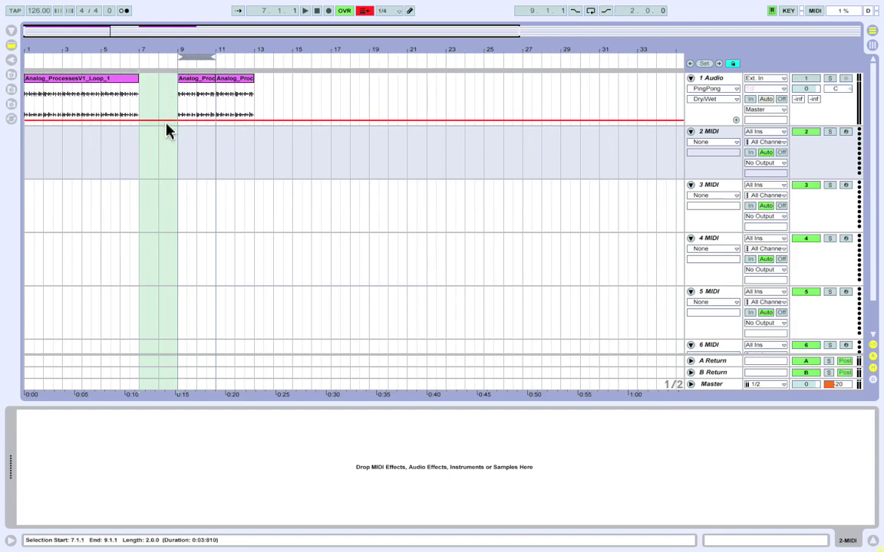
pyautogui.click(196, 58)
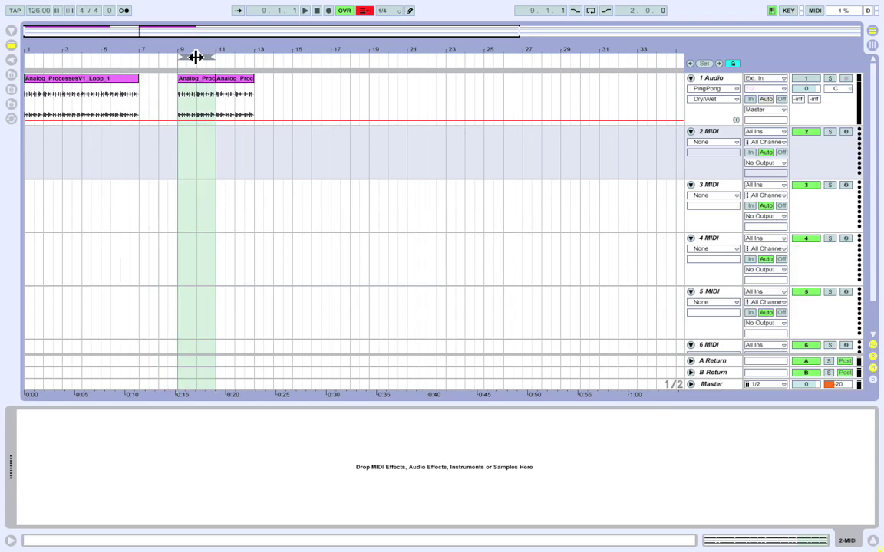
pyautogui.hotkey('ctrl', 'Up')
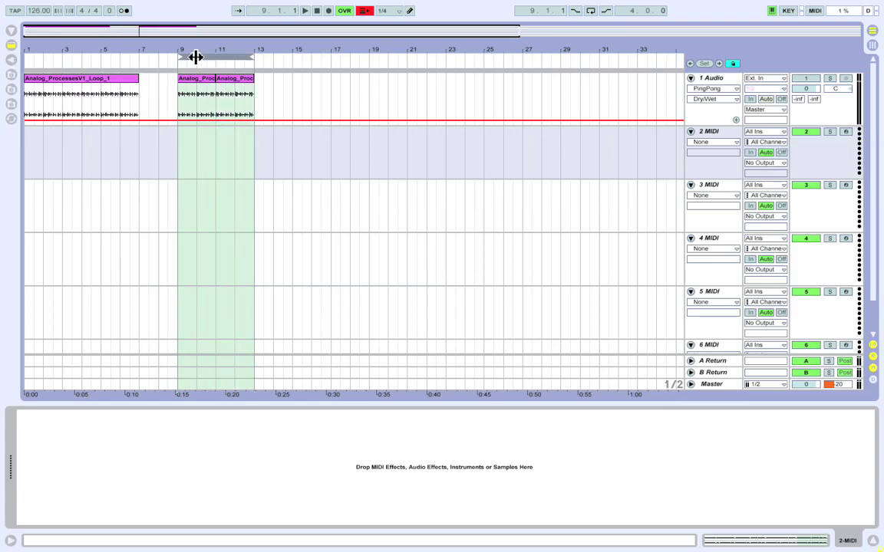
pyautogui.press('Up')
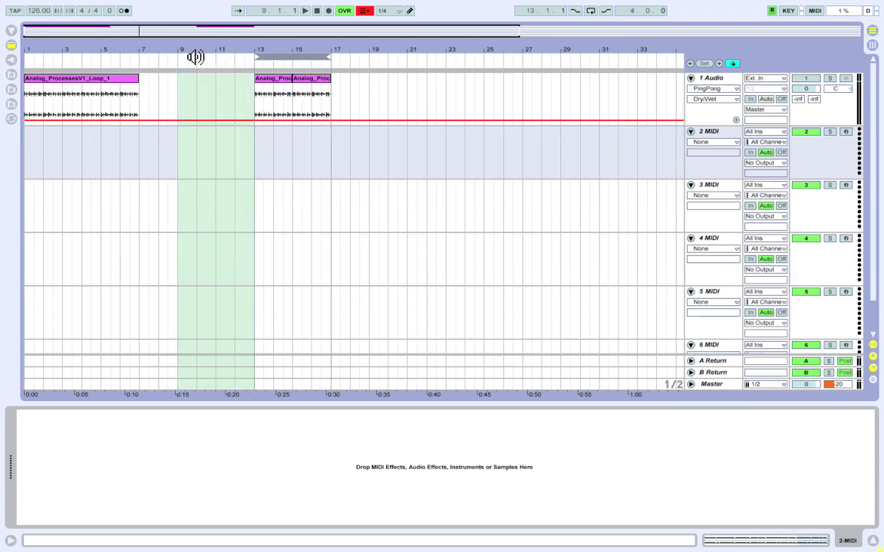
pyautogui.click(290, 55)
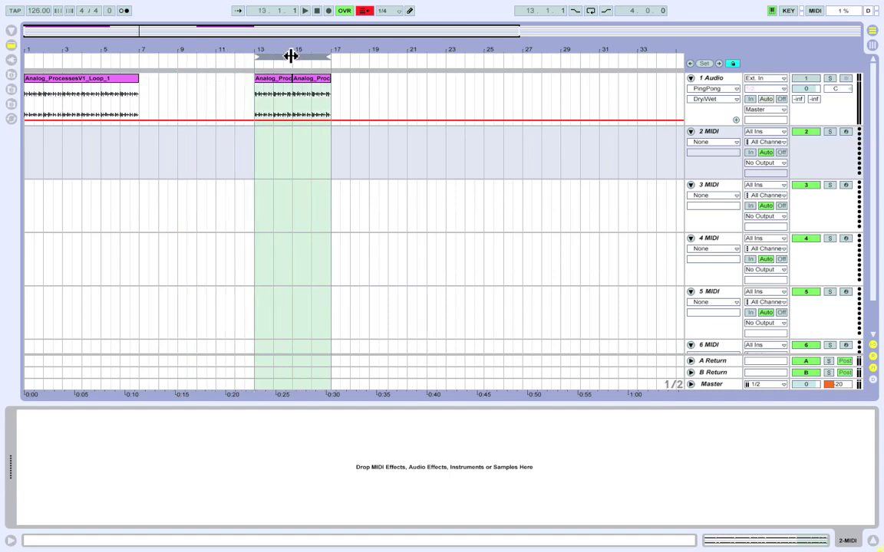
pyautogui.press('Down')
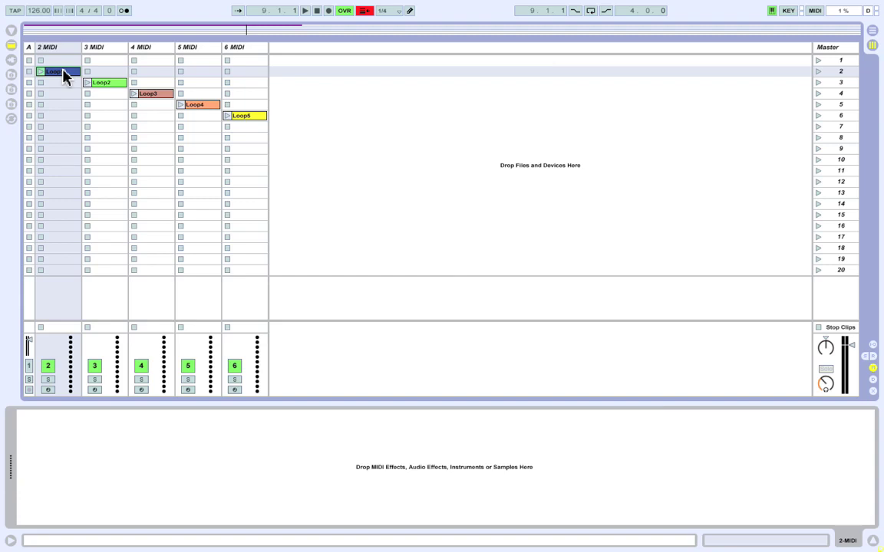
# Open Loop1 in the clip editor and draw notes at 1.1.3, 1.3, 1.3.4 and 1.4.3.
pyautogui.doubleClick(65, 72)
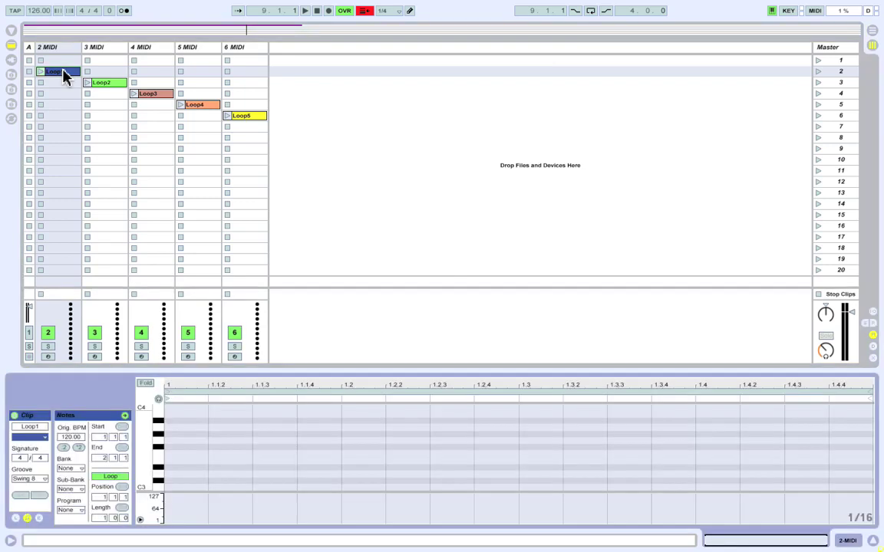
pyautogui.click(276, 454)
pyautogui.click(538, 427)
pyautogui.click(660, 454)
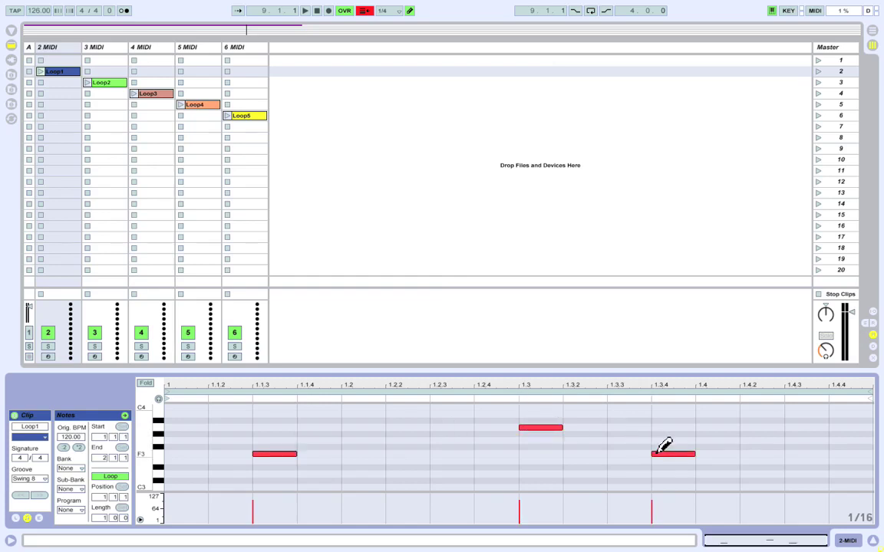
pyautogui.click(822, 428)
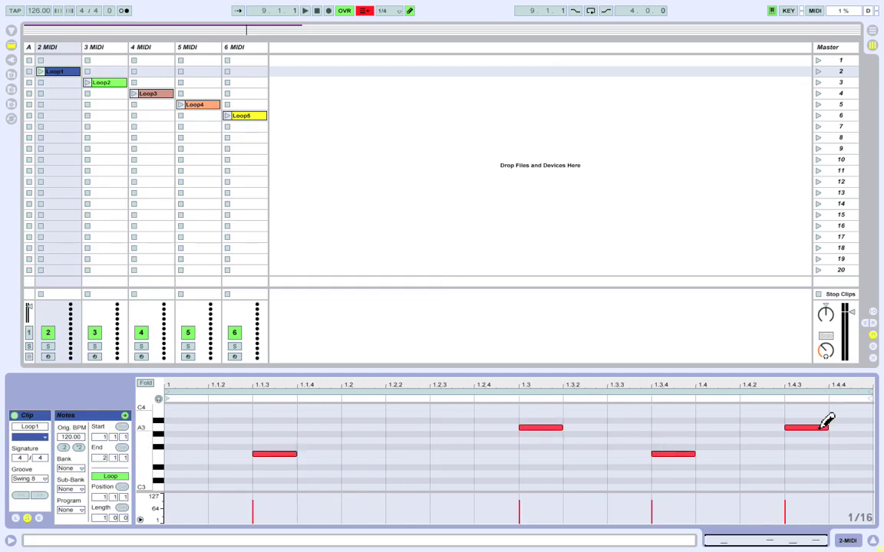
# Erase the notes at 1.4.3, 1.3.4 and 1.3, then show Loop1's envelope breakpoint handles.
pyautogui.click(823, 426)
pyautogui.click(663, 454)
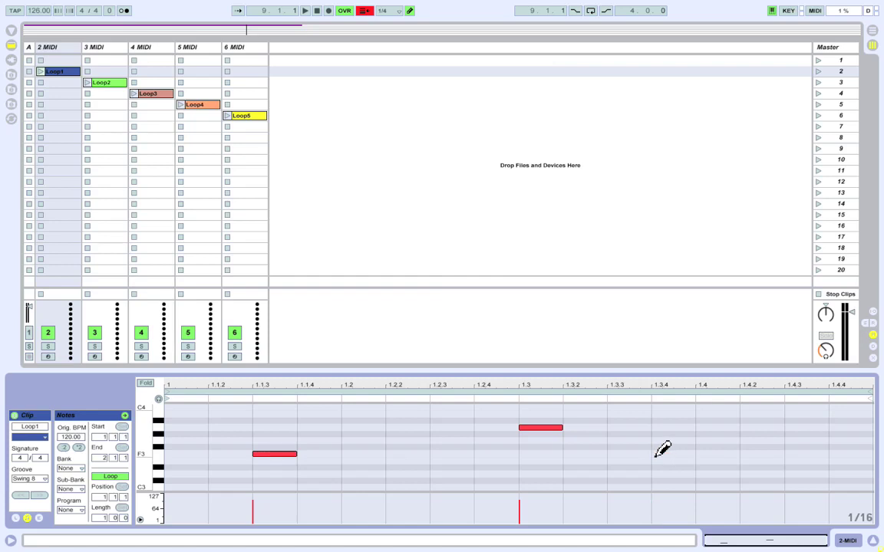
pyautogui.click(558, 427)
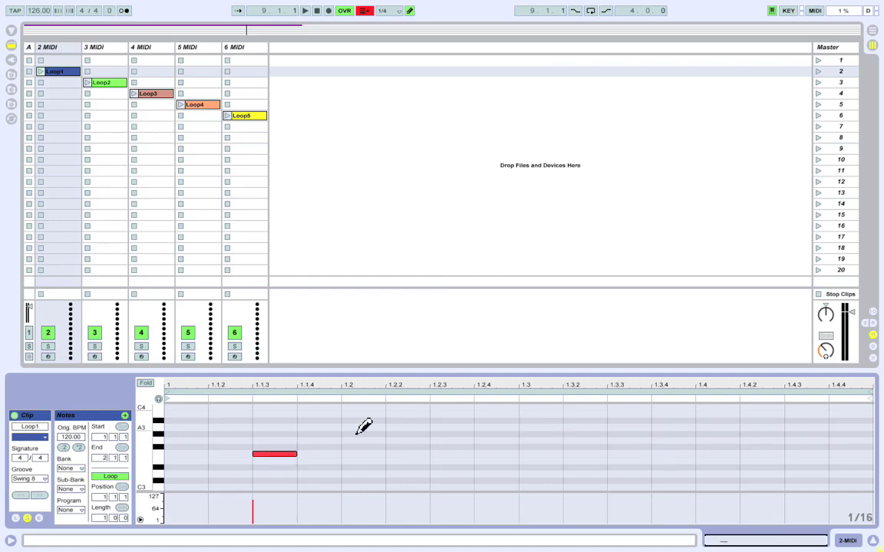
pyautogui.click(39, 519)
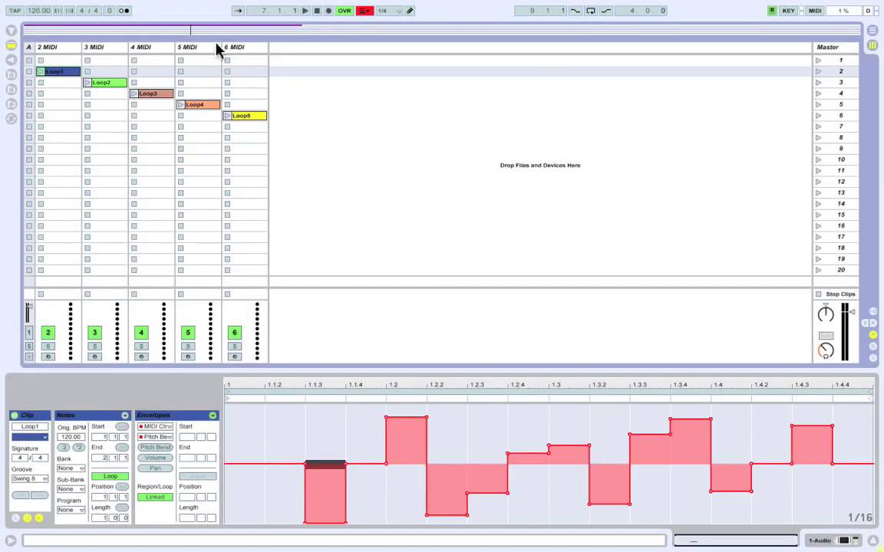
pyautogui.press('shift+super+i')
# Play Loop1 together with Loop4 and capture them as new scene 21.
pyautogui.click(49, 71)
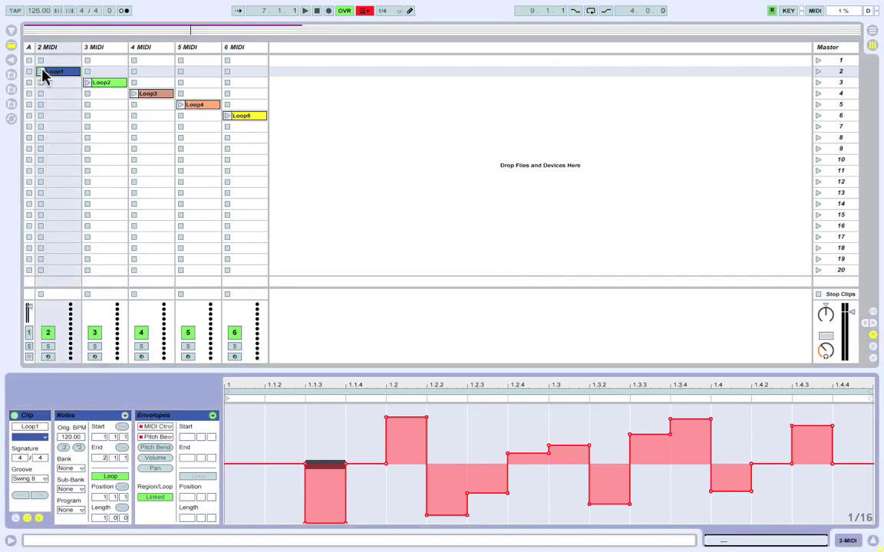
pyautogui.click(40, 72)
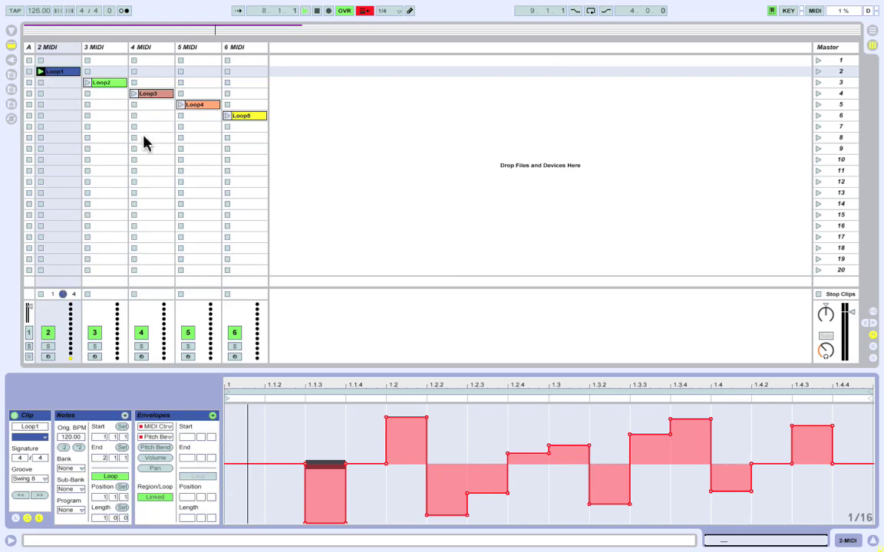
pyautogui.click(182, 105)
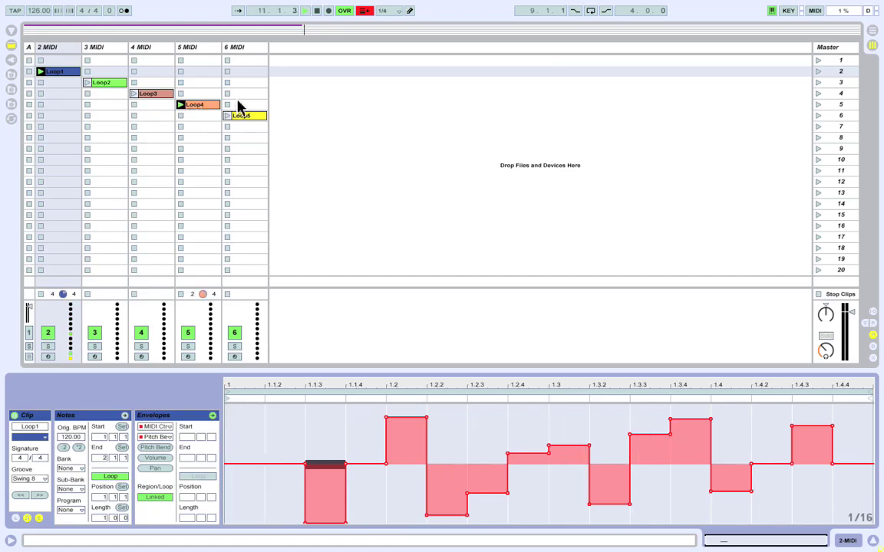
pyautogui.hotkey('ctrl', 'shift', 'i')
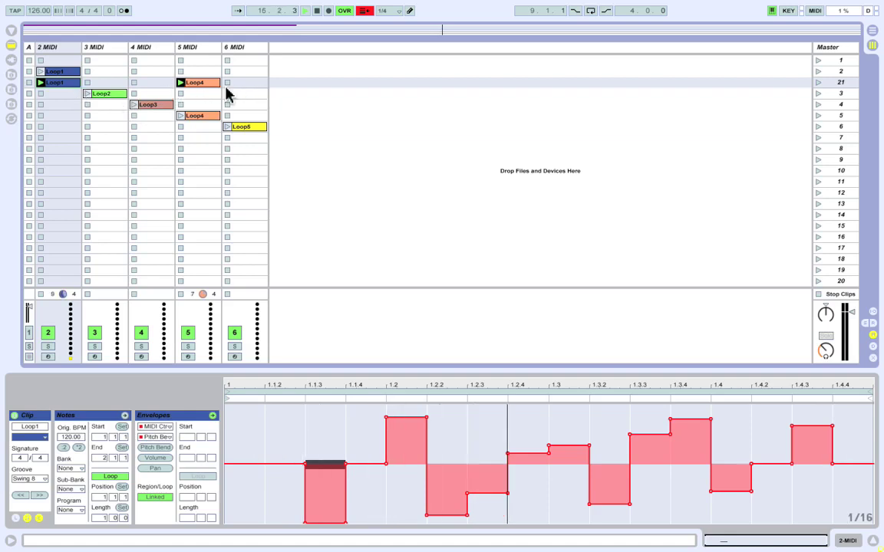
# Add Loop3 and Loop5, then capture all four playing clips as scene 22.
pyautogui.click(134, 104)
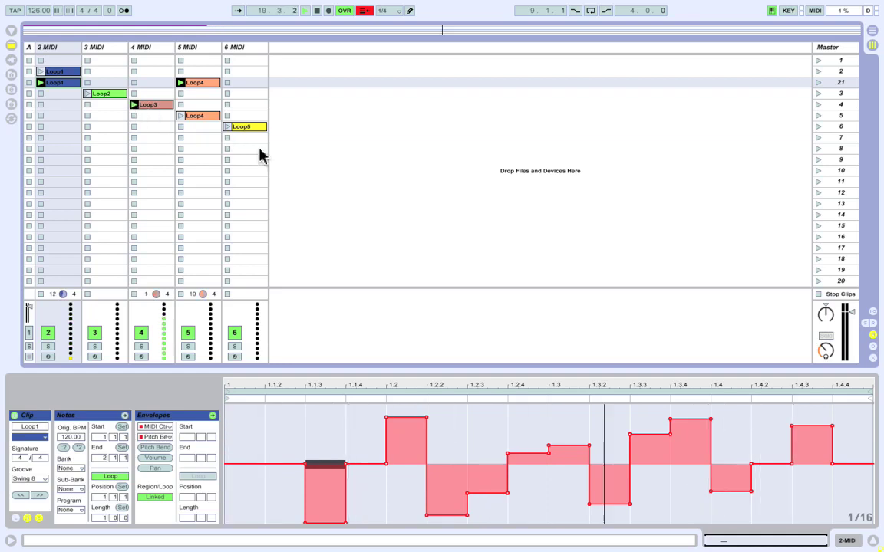
pyautogui.click(227, 128)
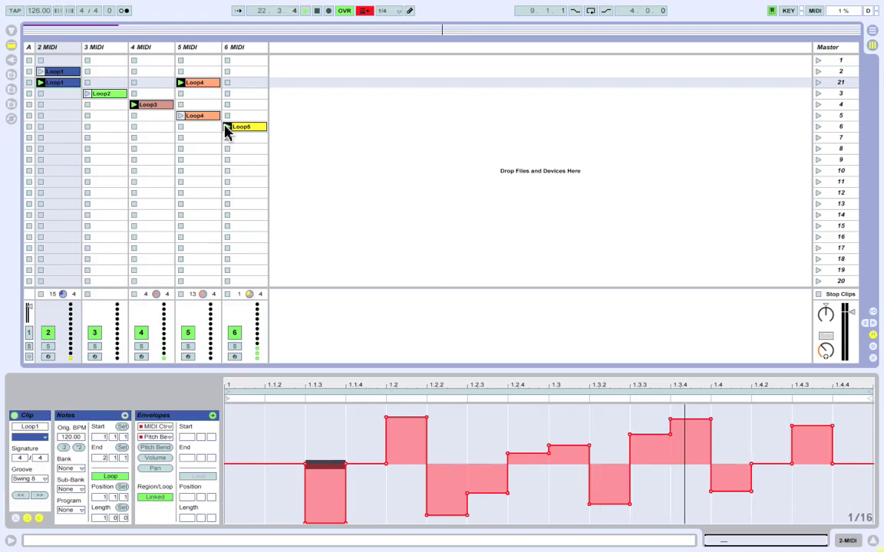
pyautogui.hotkey('ctrl', 'shift', 'i')
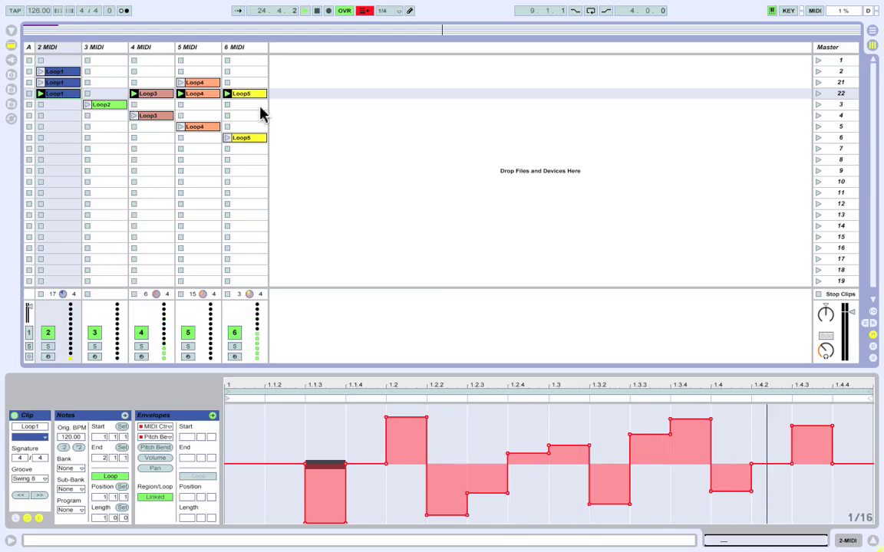
# Select scene 22 and type 'punchy' as its new name.
pyautogui.click(842, 94)
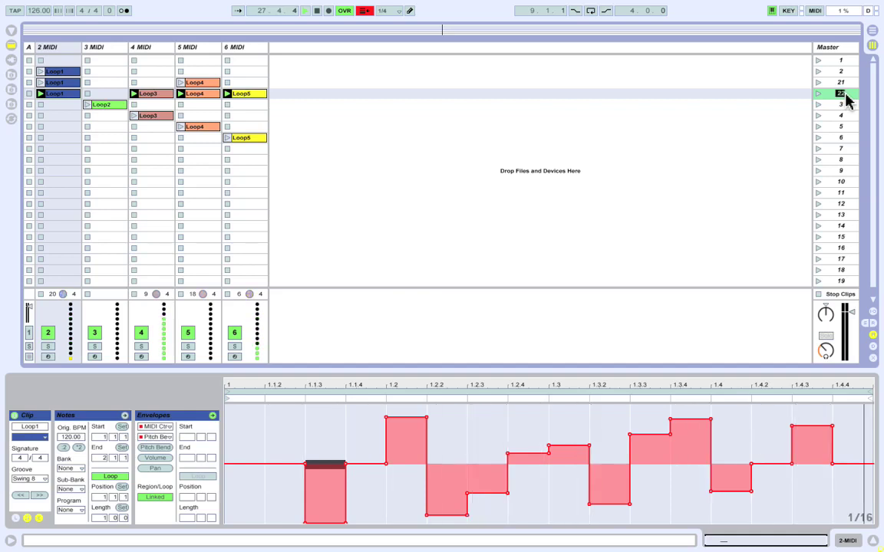
pyautogui.write('punchy')
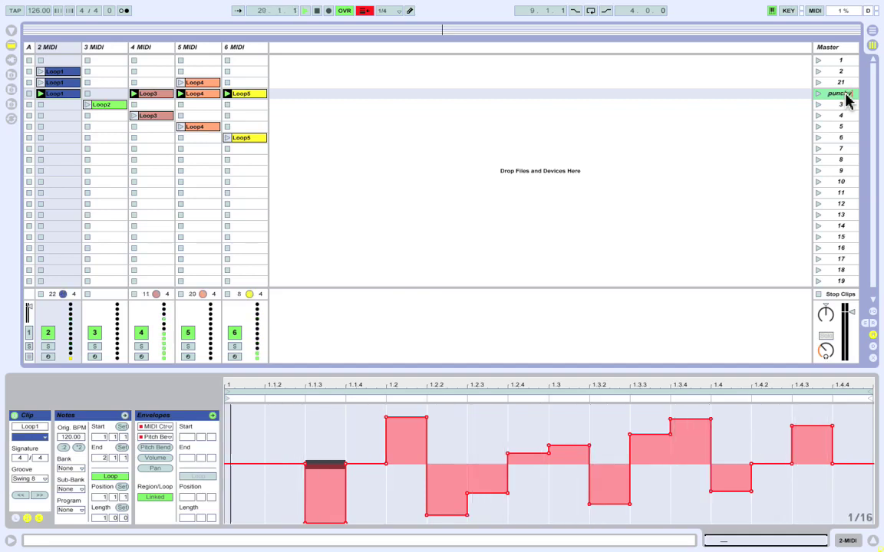